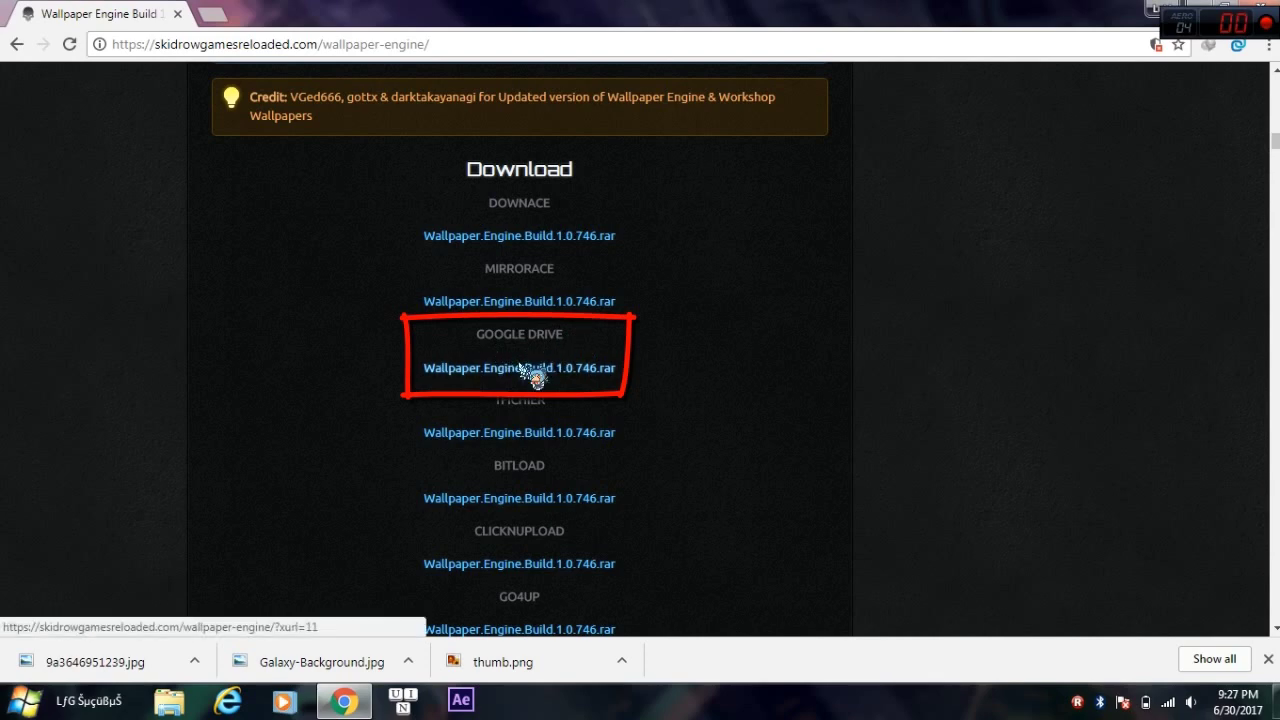
- Download Wallpaper.Engine.Build.1.0.746.rar through the Google Drive link, continuing past the redirect page and confirming the download despite the virus-scan notice
{"action": "left_click", "coordinate": [526, 370]}
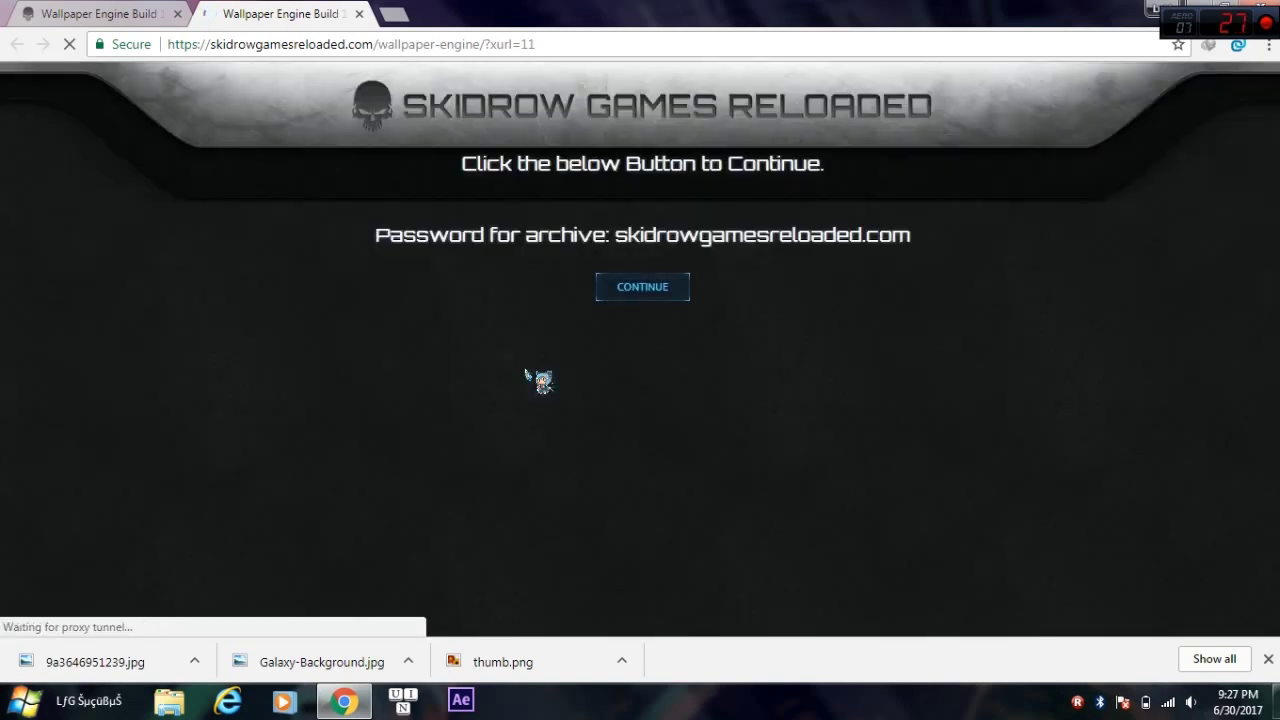
{"action": "left_click", "coordinate": [641, 290]}
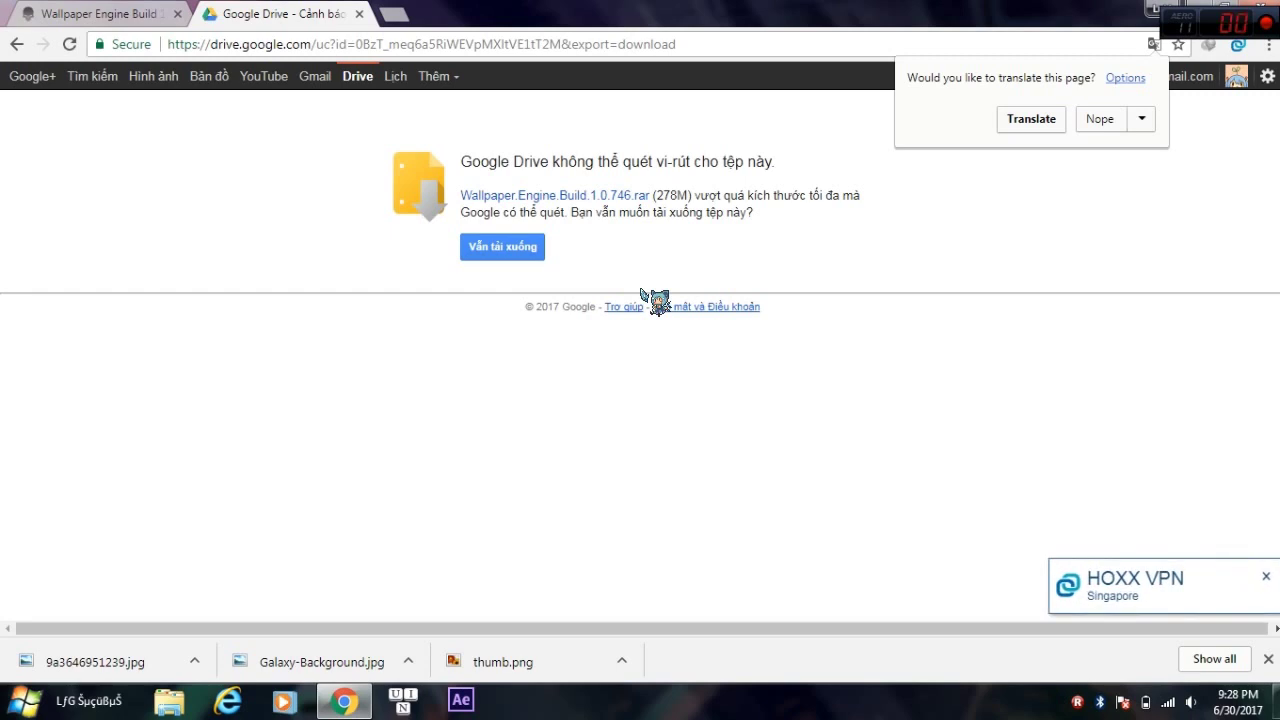
{"action": "left_click", "coordinate": [493, 246]}
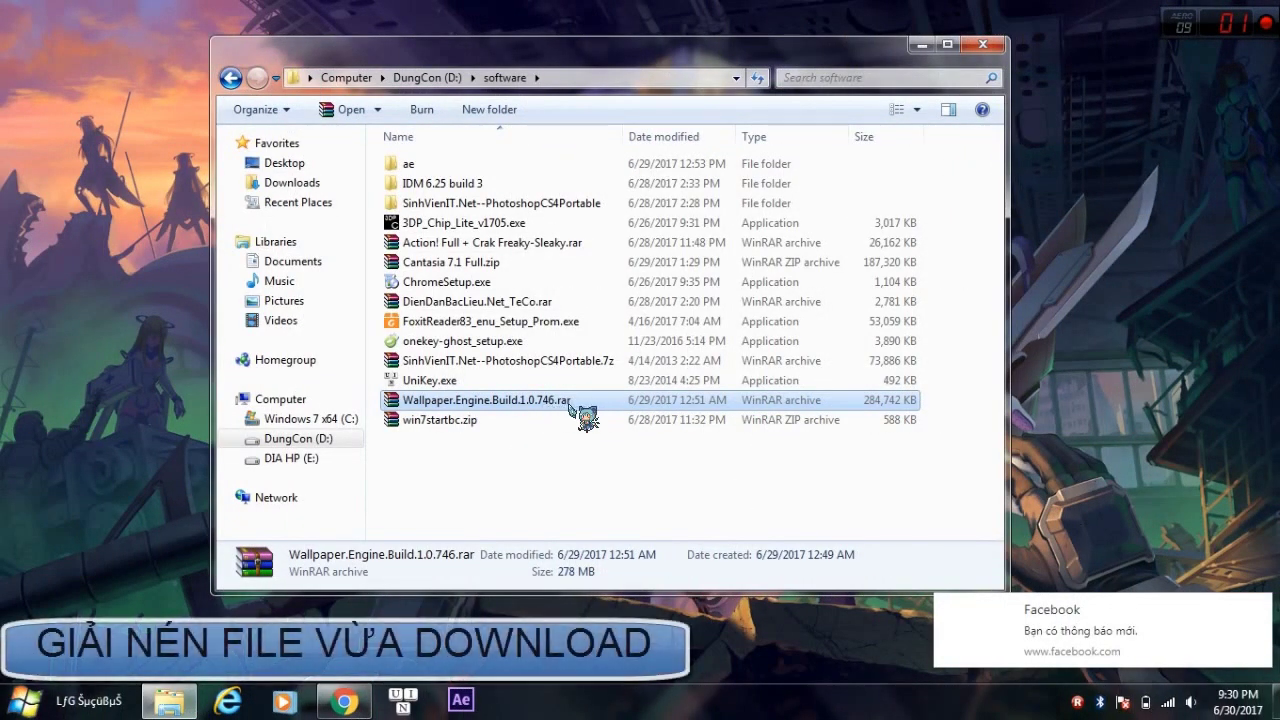
- Extract Wallpaper.Engine.Build.1.0.746.rar into its own folder and open the skidrowgamesreloaded.com folder nested inside it
{"action": "right_click", "coordinate": [566, 405]}
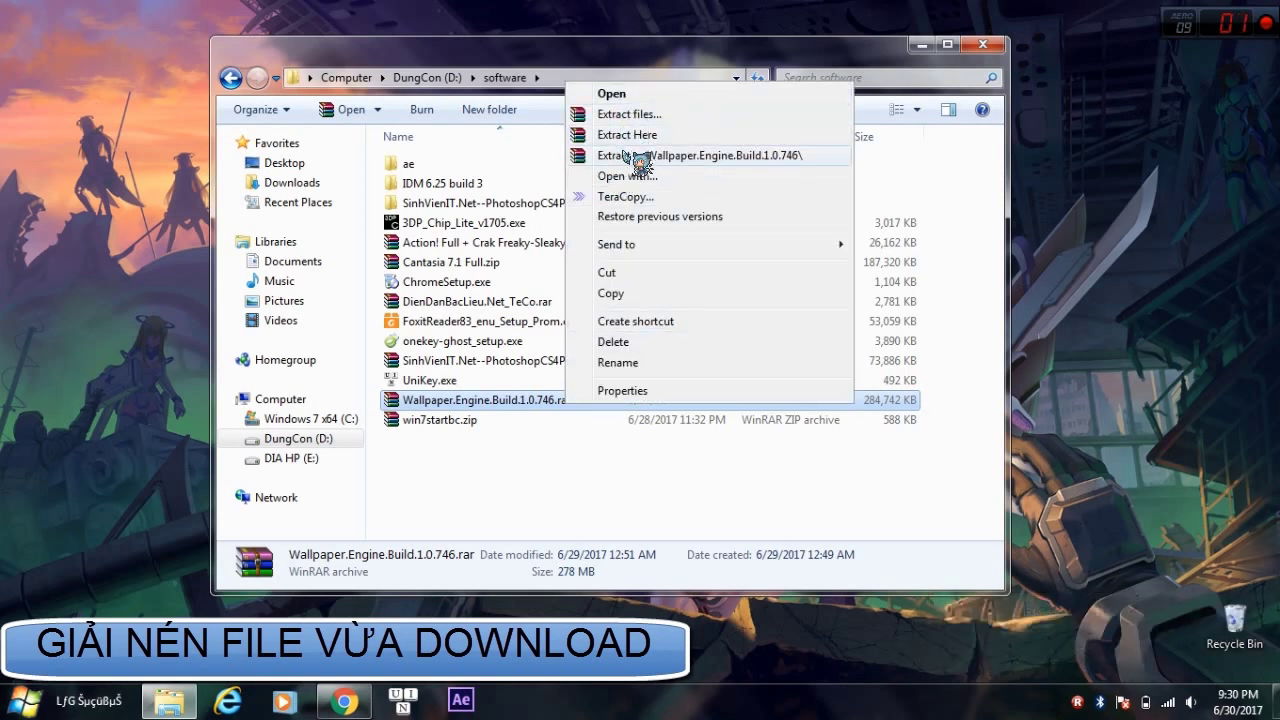
{"action": "left_click", "coordinate": [640, 156]}
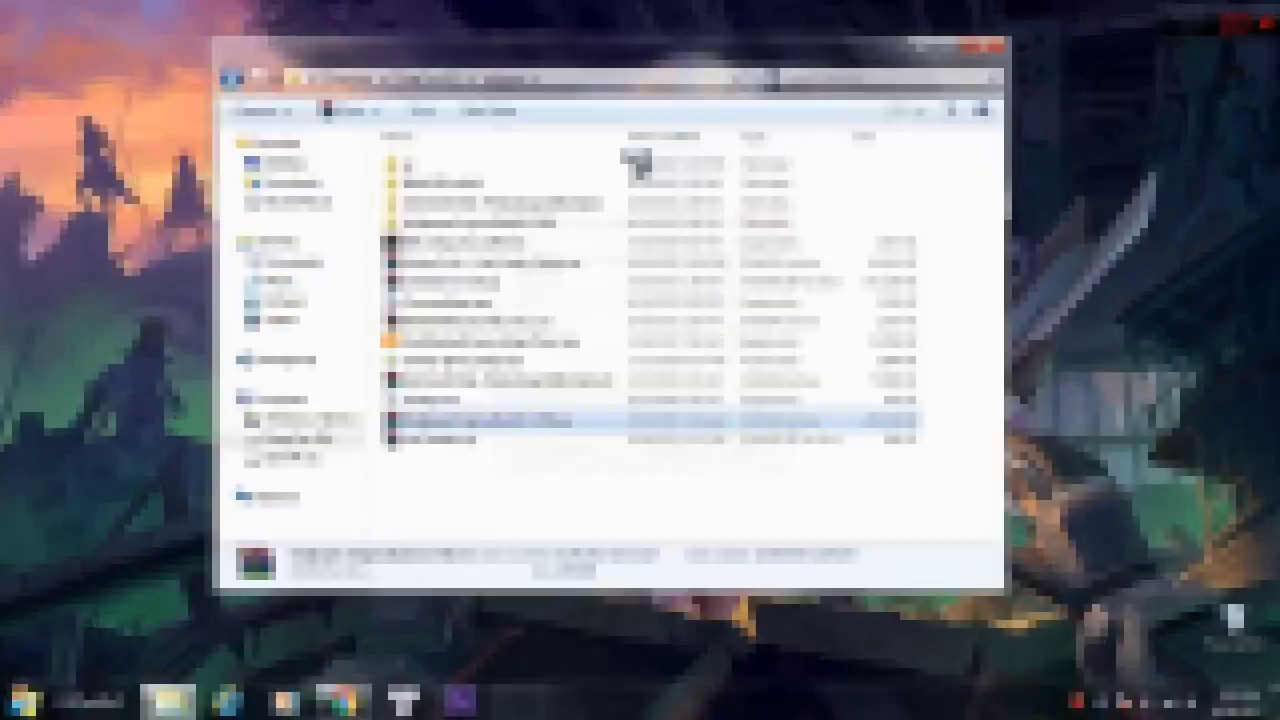
{"action": "left_click", "coordinate": [545, 223]}
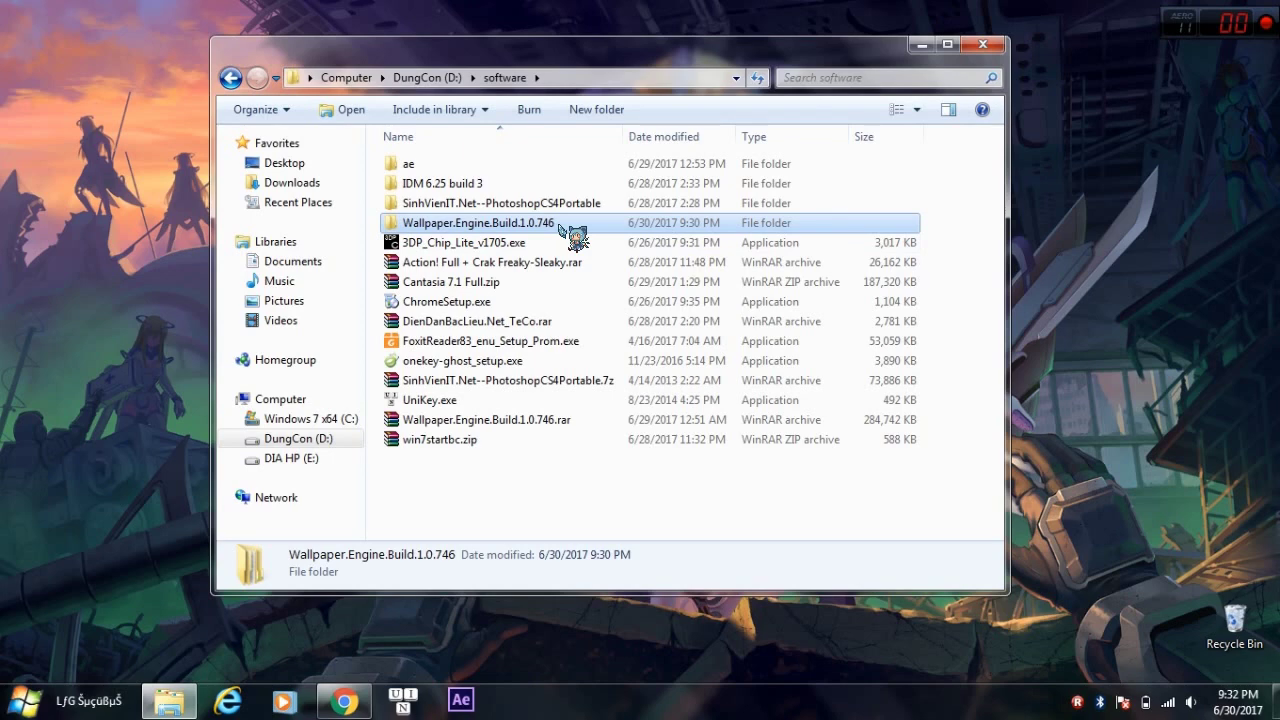
{"action": "double_click", "coordinate": [573, 228]}
{"action": "double_click", "coordinate": [545, 168]}
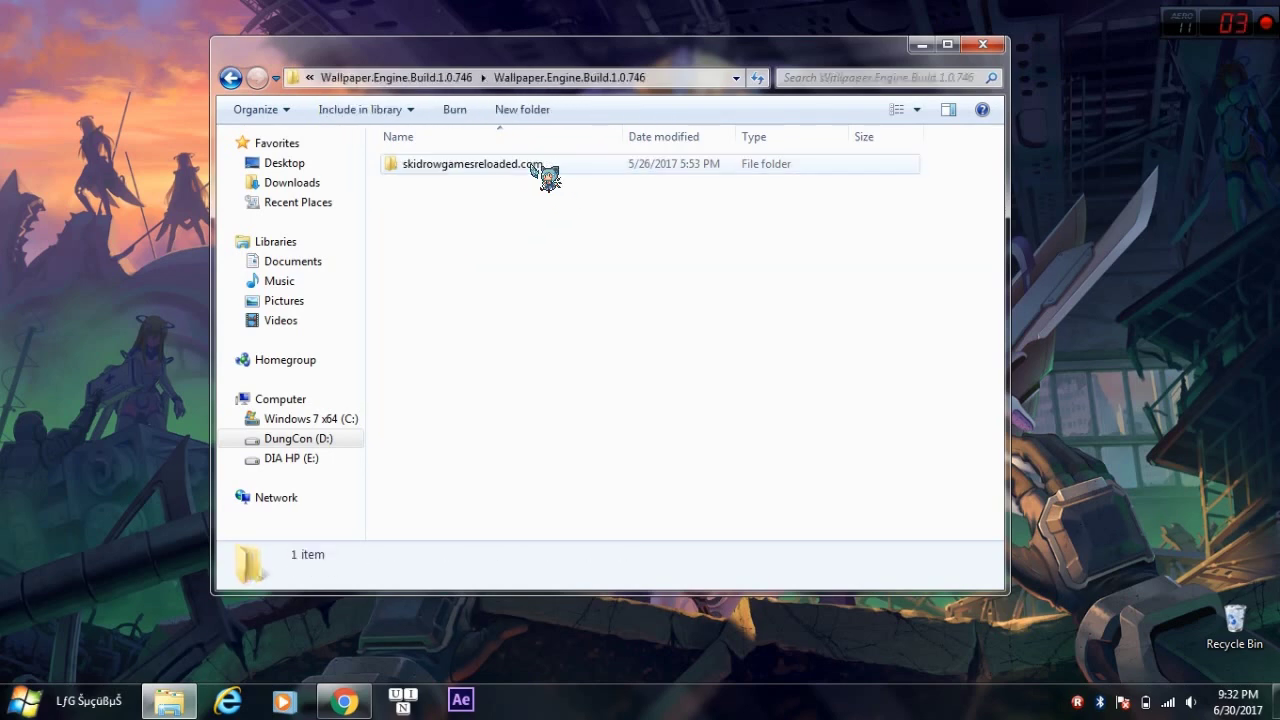
{"action": "double_click", "coordinate": [548, 168]}
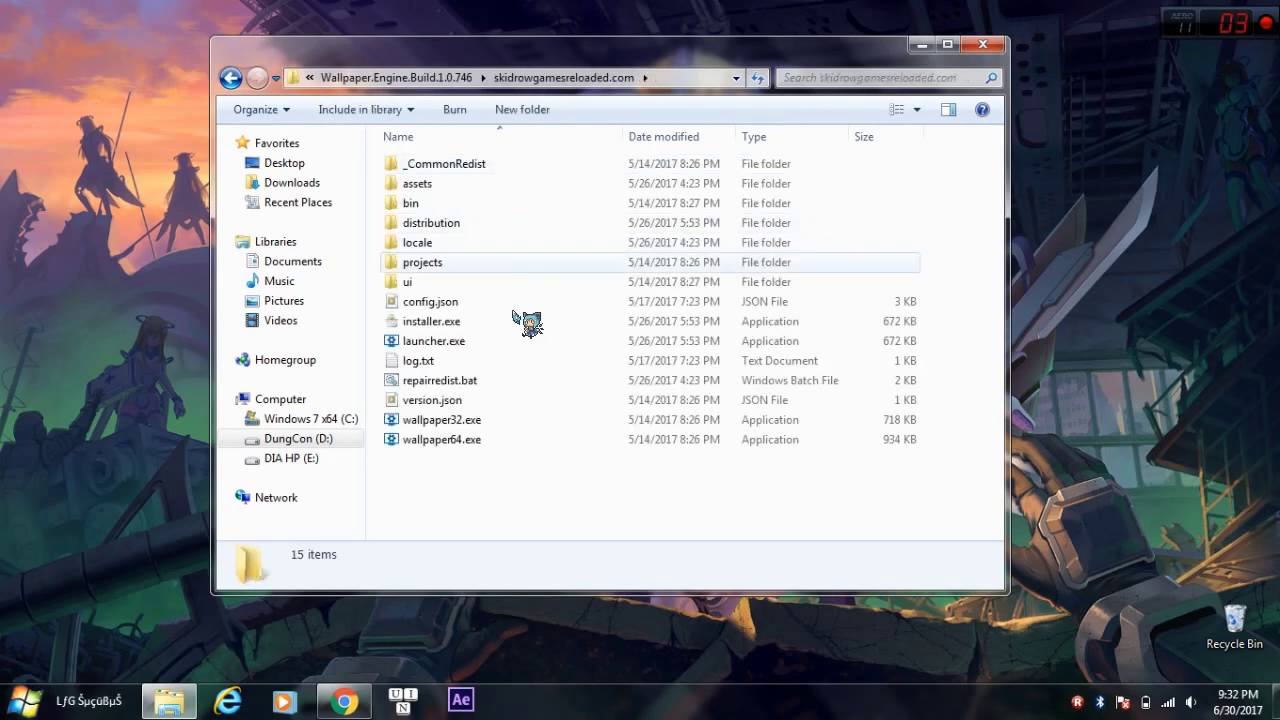
- Run repairredist.bat from the extracted folder as administrator
{"action": "left_click", "coordinate": [490, 385]}
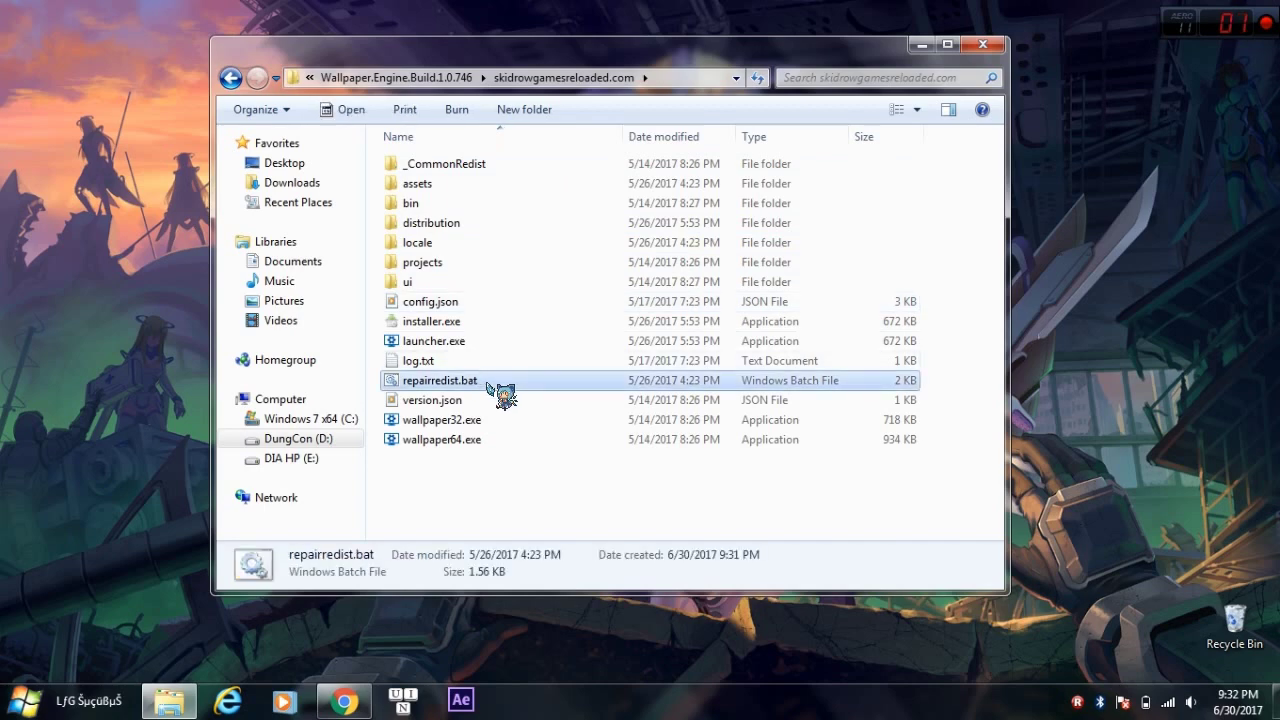
{"action": "right_click", "coordinate": [484, 384]}
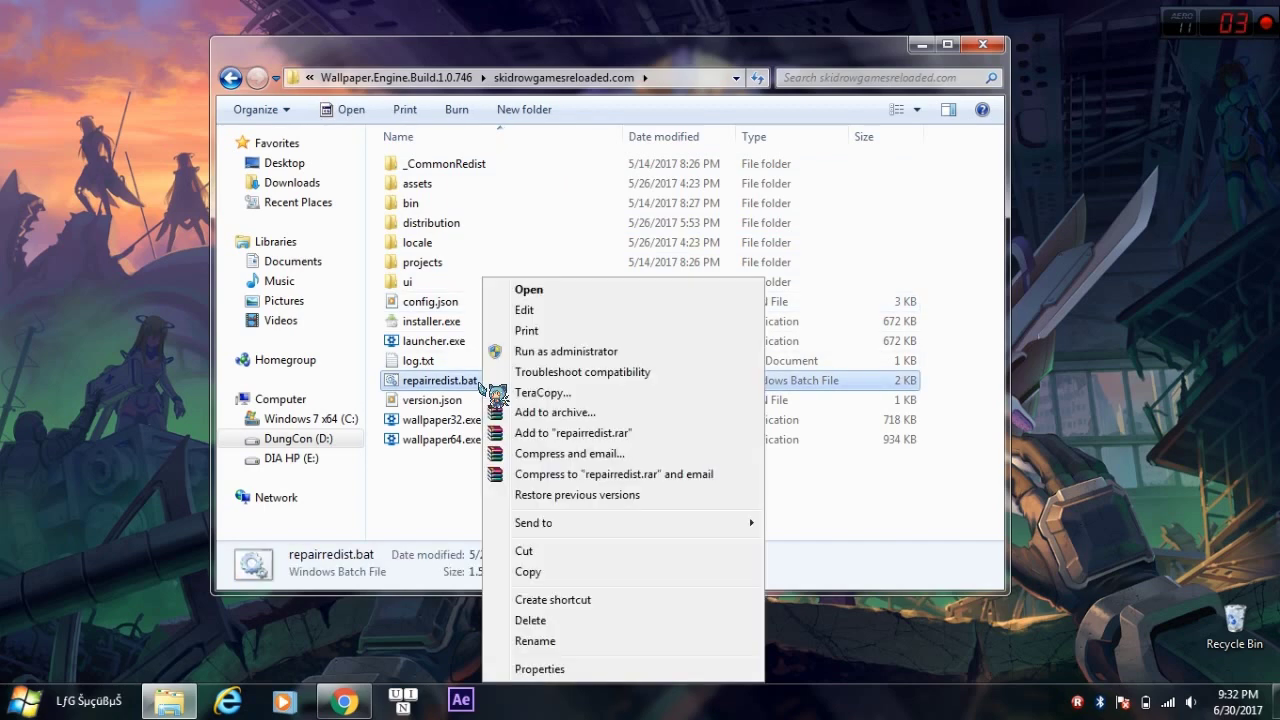
{"action": "left_click", "coordinate": [506, 352]}
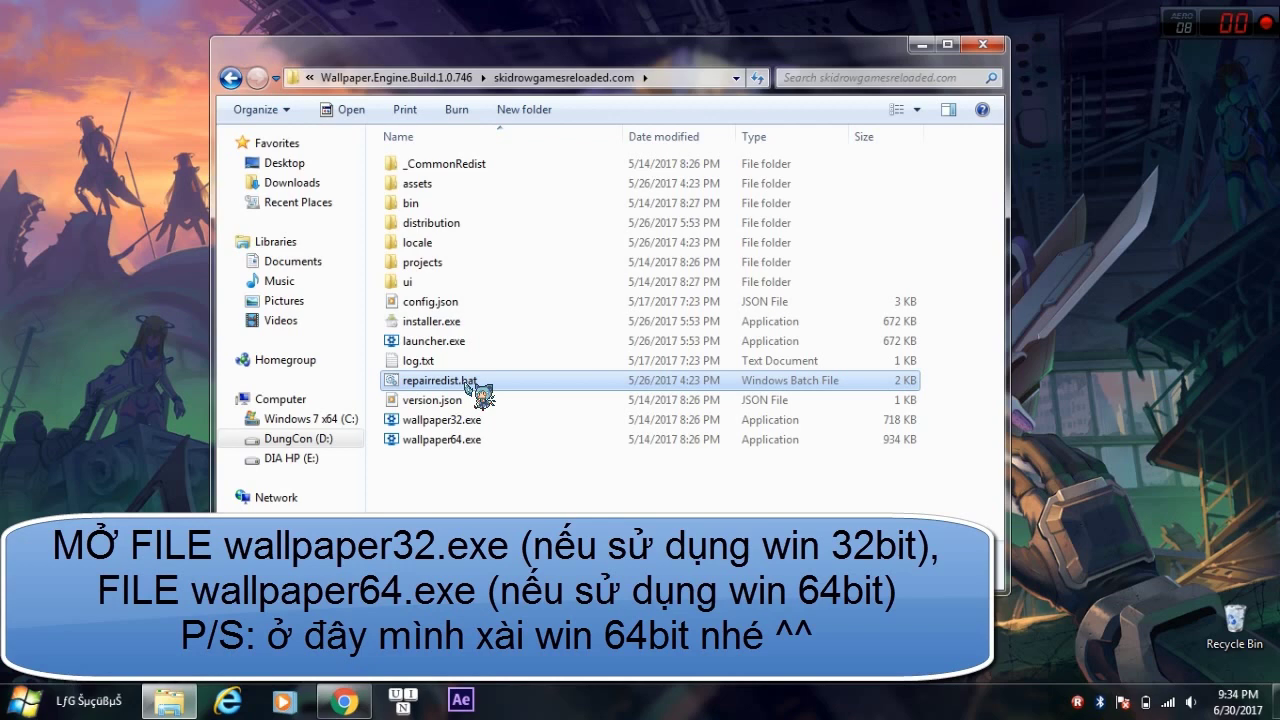
- Run wallpaper64.exe as administrator and decline the offered update to version 1.0.747
{"action": "left_click", "coordinate": [490, 490]}
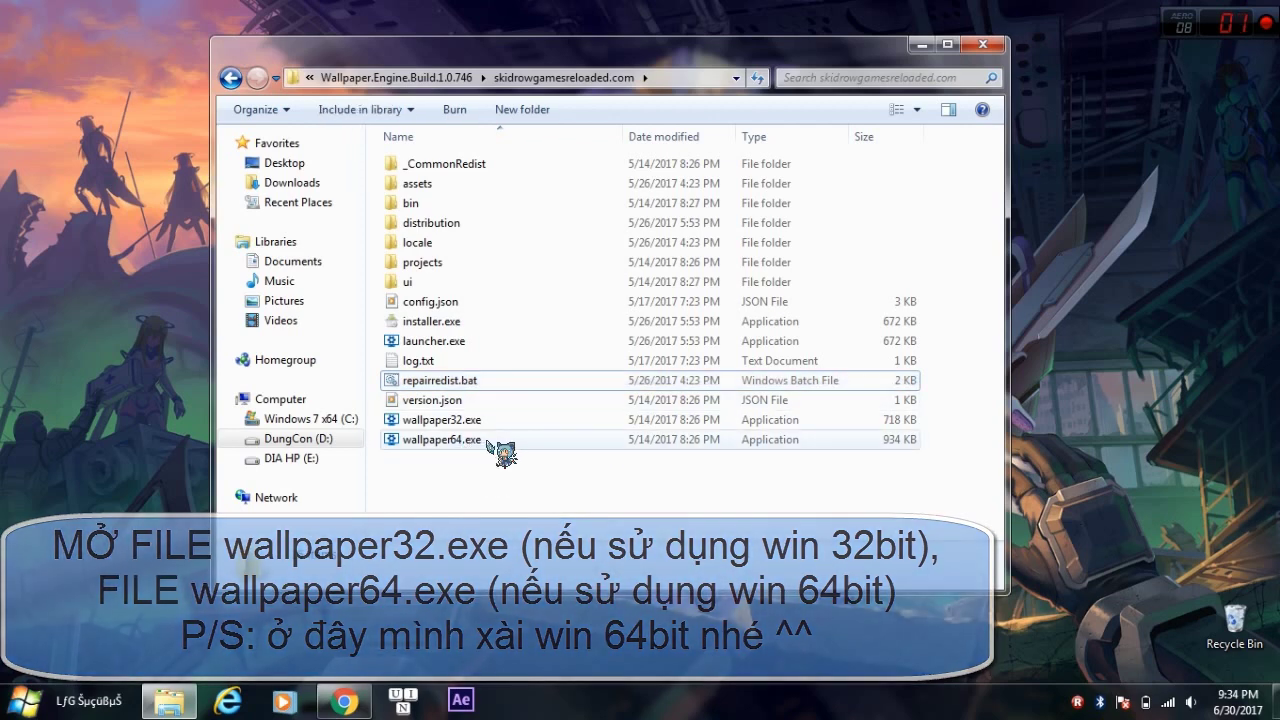
{"action": "left_click", "coordinate": [488, 442]}
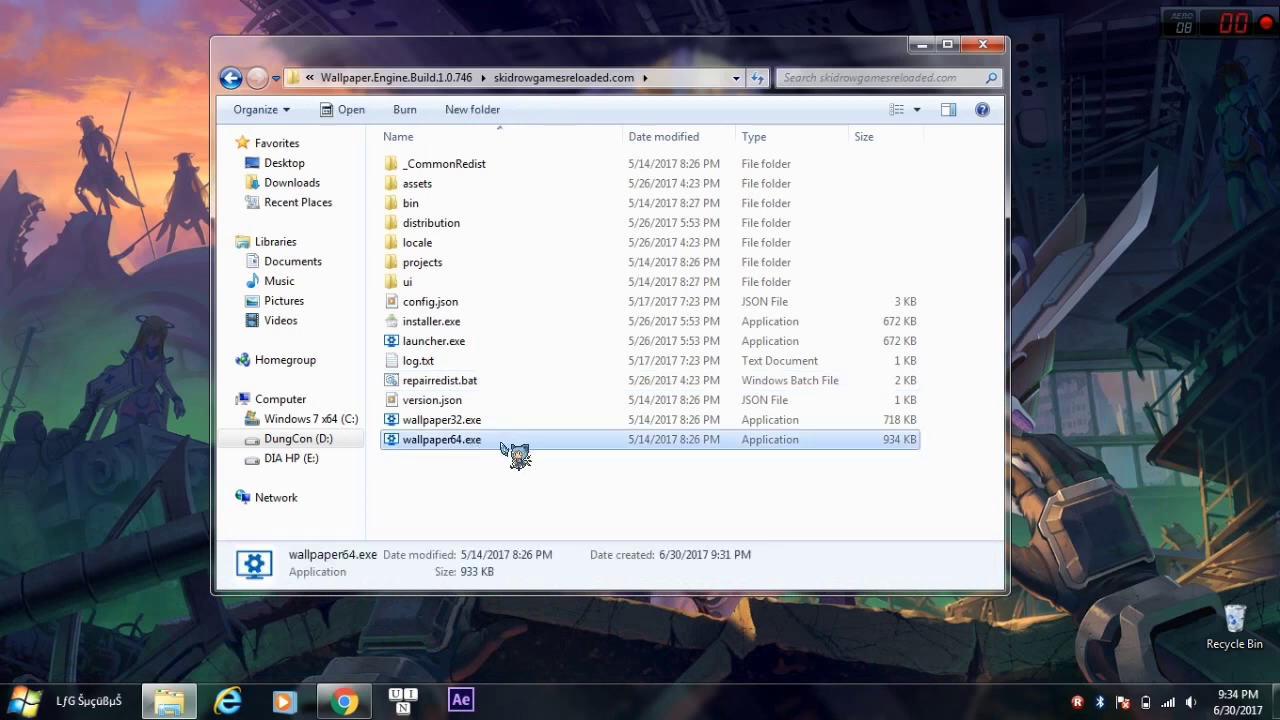
{"action": "right_click", "coordinate": [477, 443]}
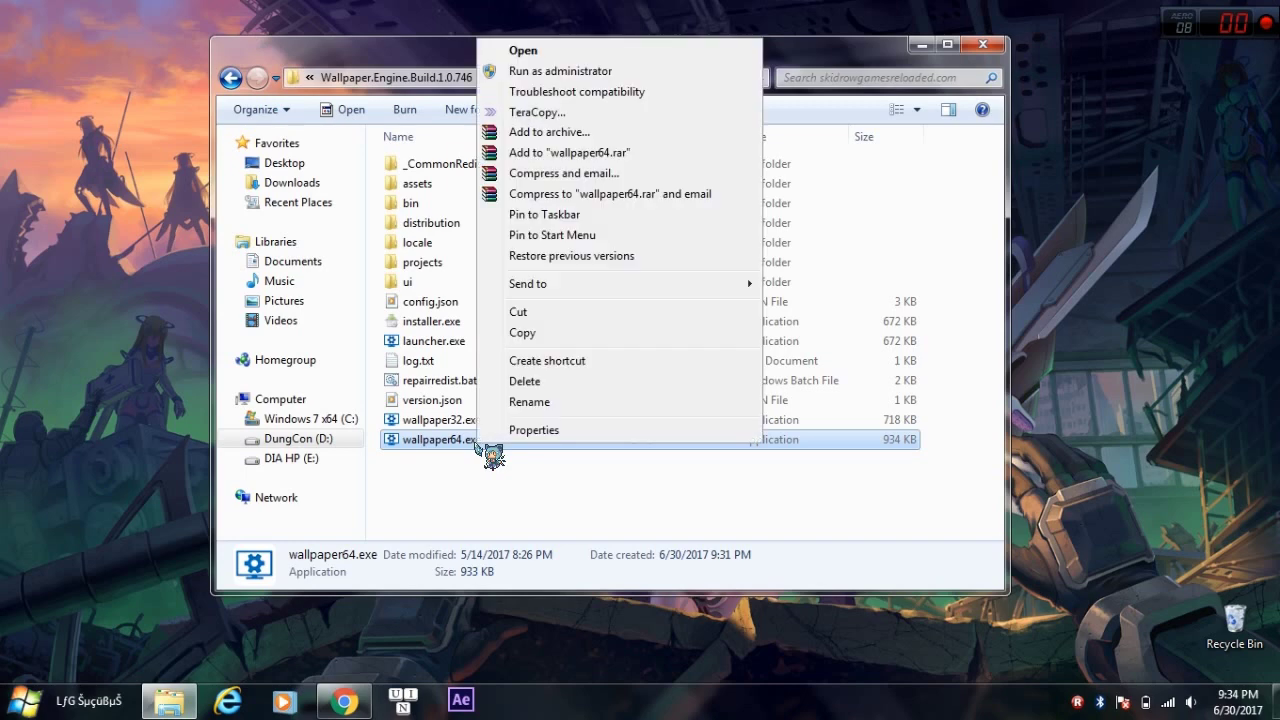
{"action": "left_click", "coordinate": [510, 74]}
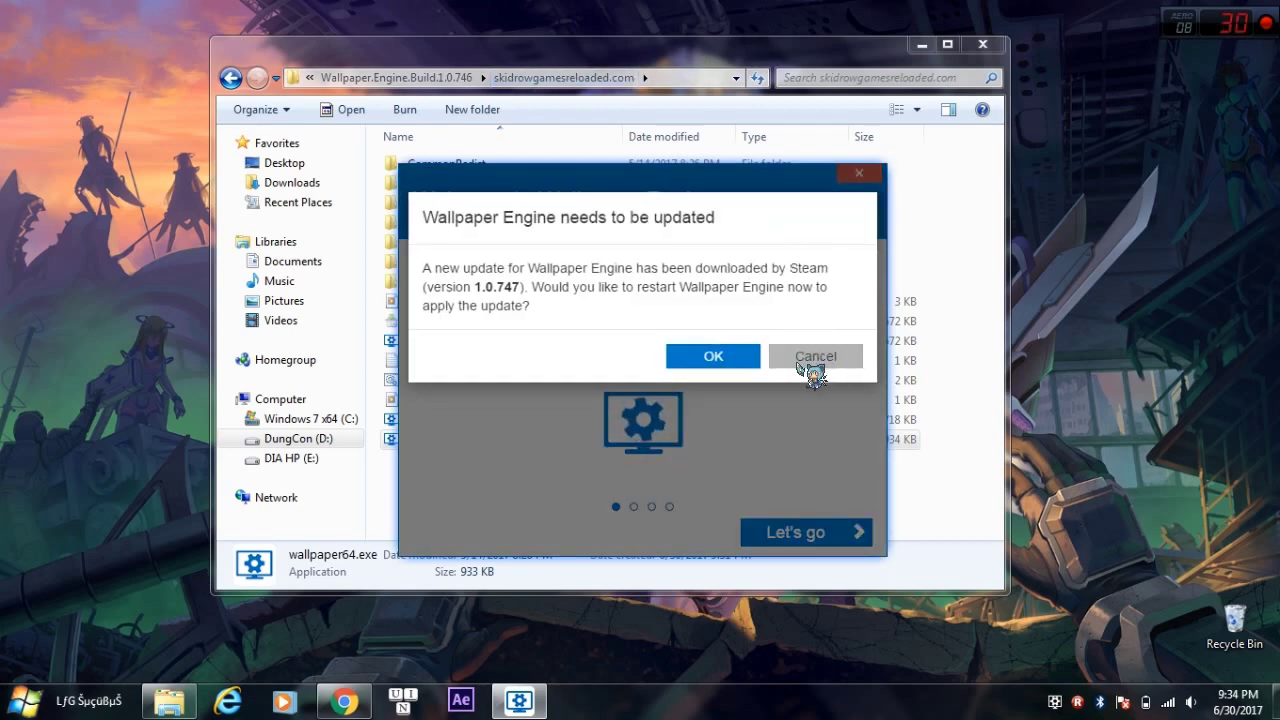
{"action": "left_click", "coordinate": [815, 360]}
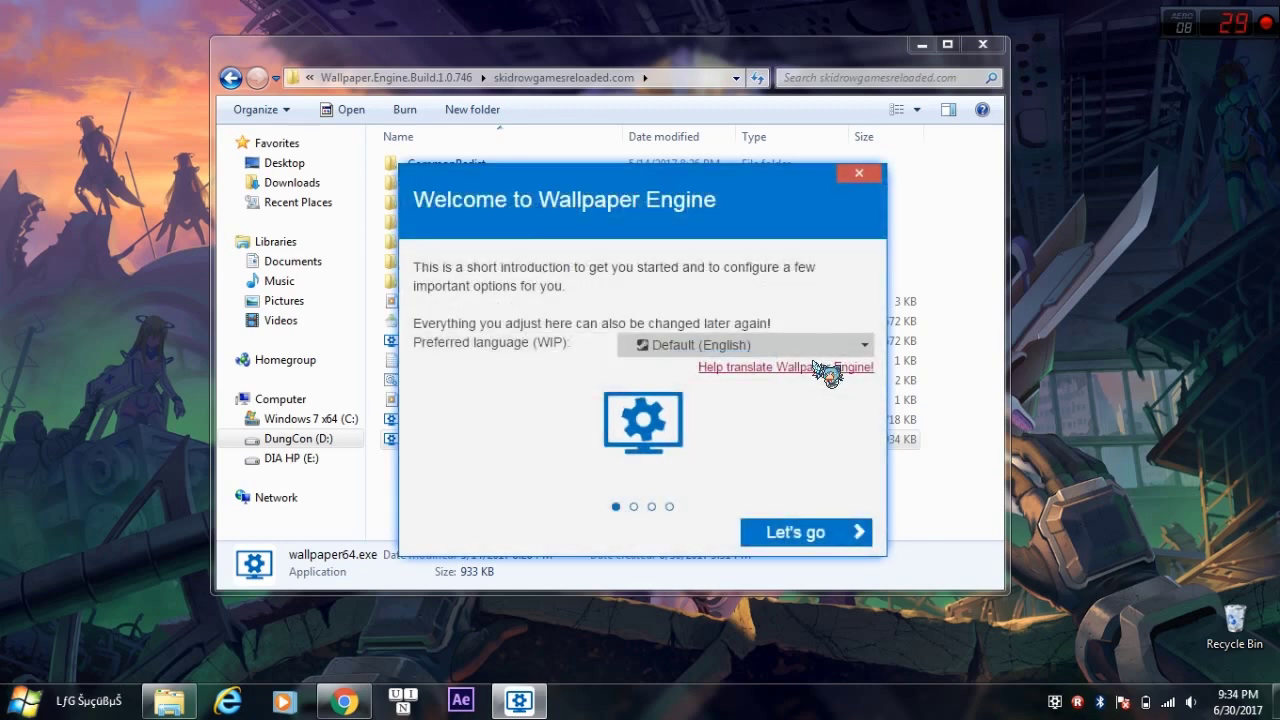
- Set the preferred language to Vietnamese in the welcome wizard and accept the medium (Trung bình) quality preset
{"action": "left_click", "coordinate": [820, 346]}
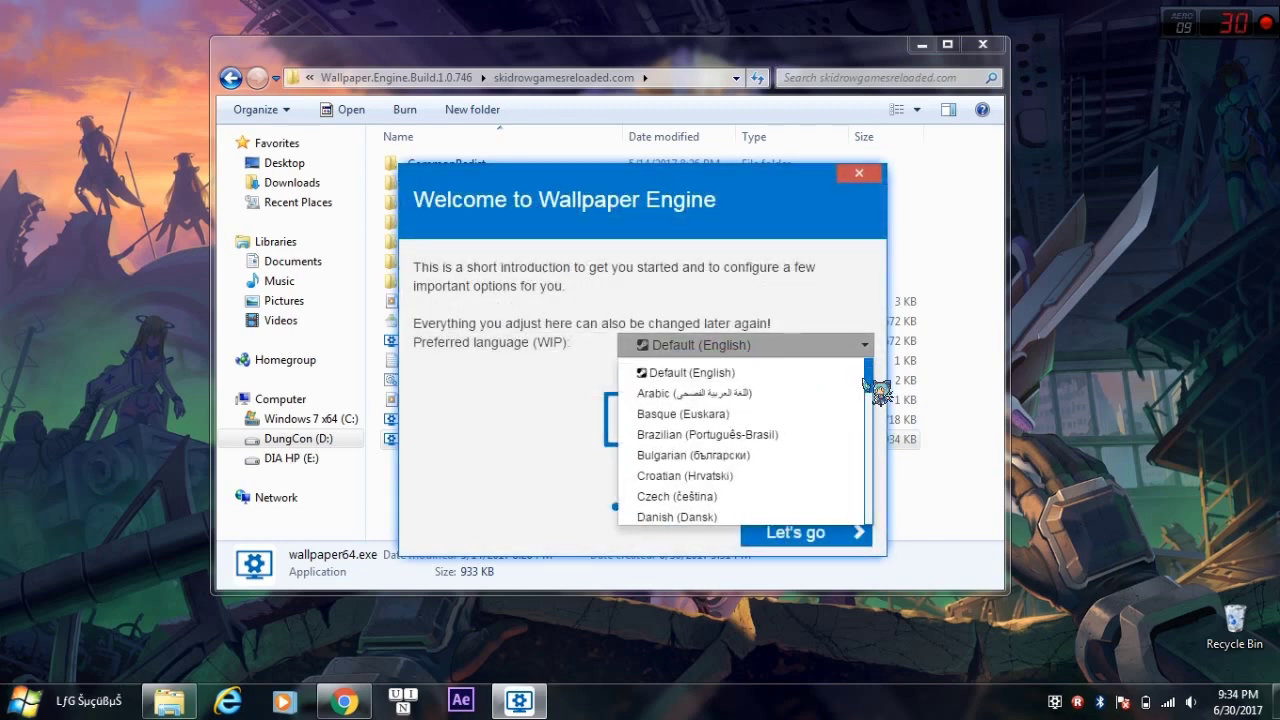
{"action": "left_click_drag", "start_coordinate": [871, 364], "coordinate": [880, 549]}
{"action": "left_click", "coordinate": [778, 512]}
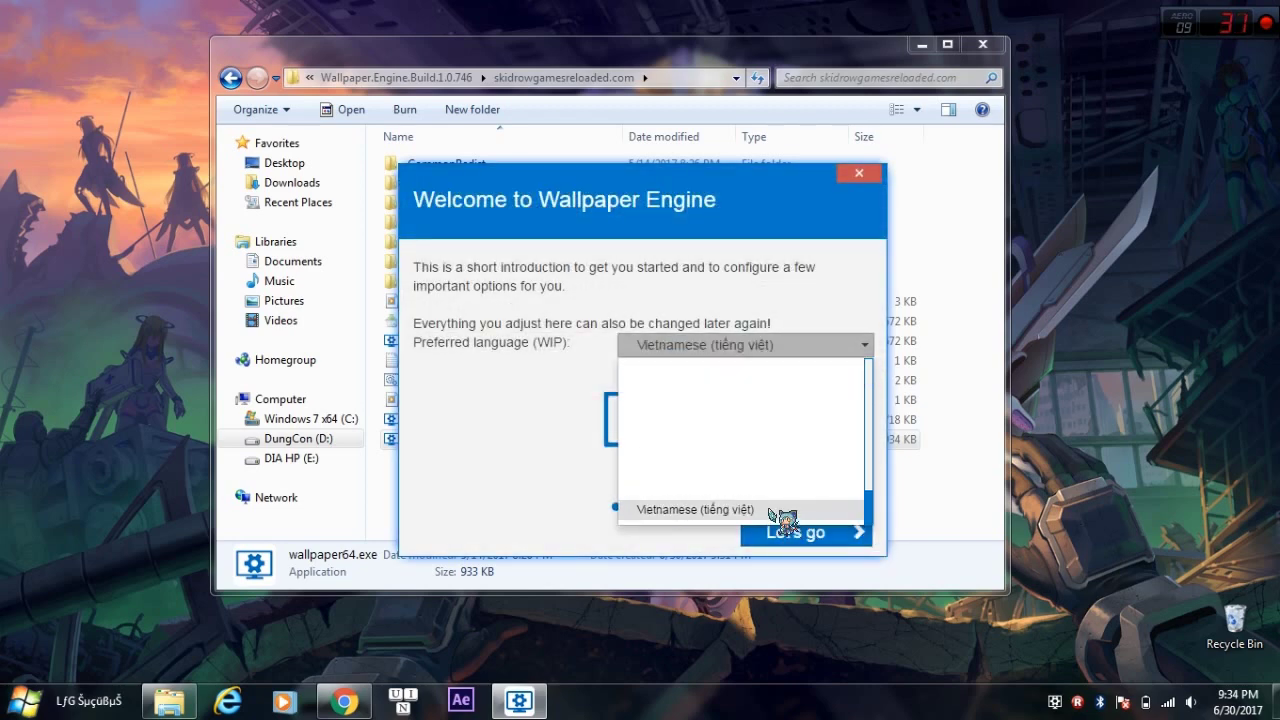
{"action": "left_click", "coordinate": [805, 535]}
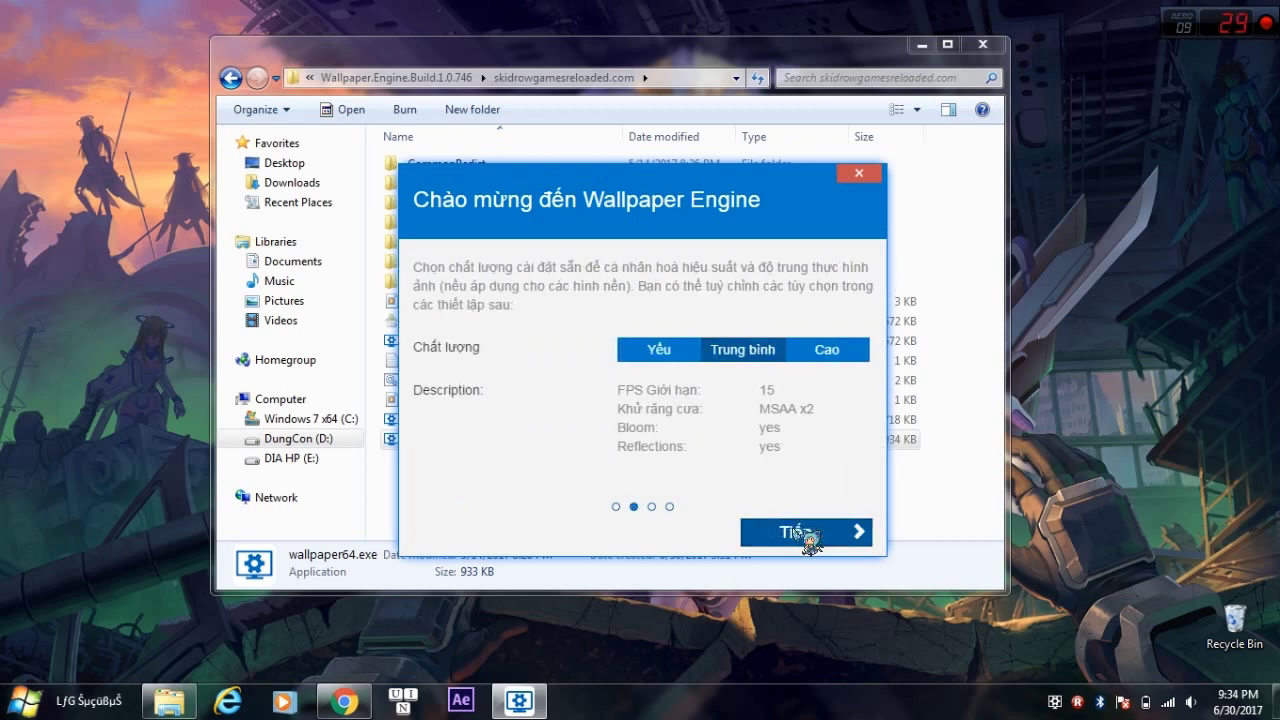
{"action": "left_click", "coordinate": [805, 535]}
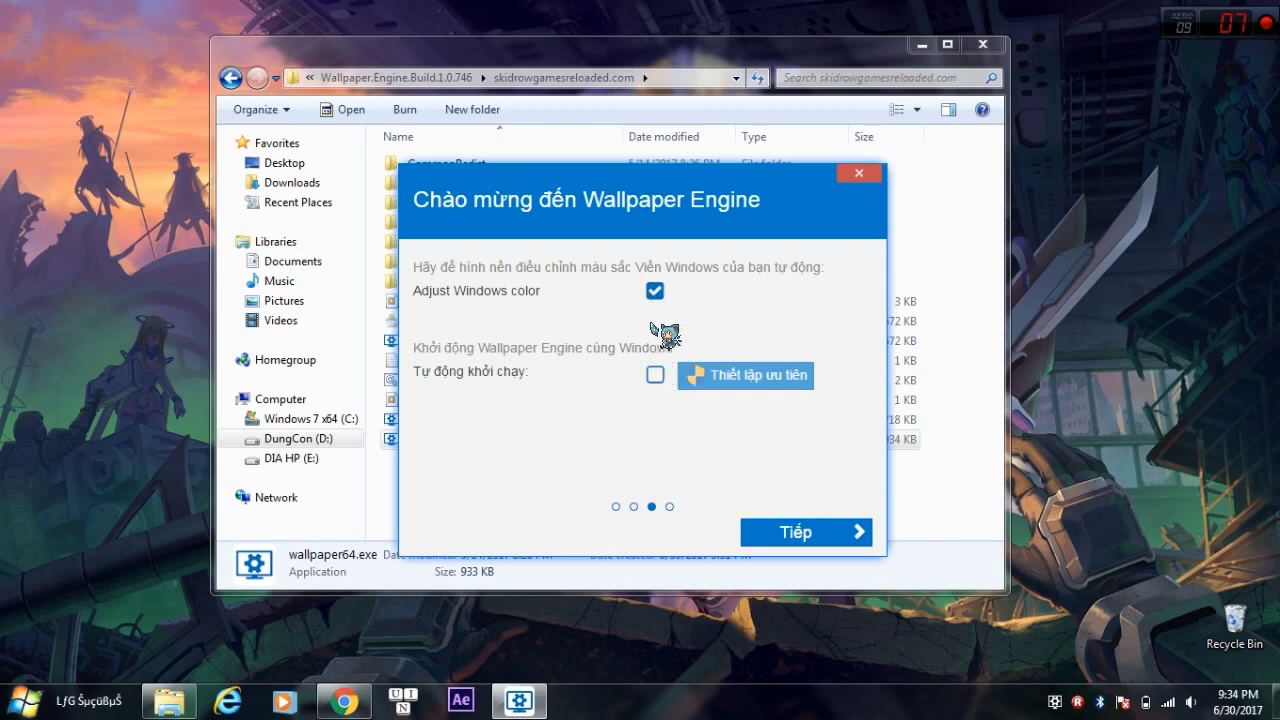
- Enable high-priority automatic startup with Windows and finish the wizard with wallpaper browsing left enabled
{"action": "left_click", "coordinate": [655, 374]}
{"action": "left_click", "coordinate": [686, 386]}
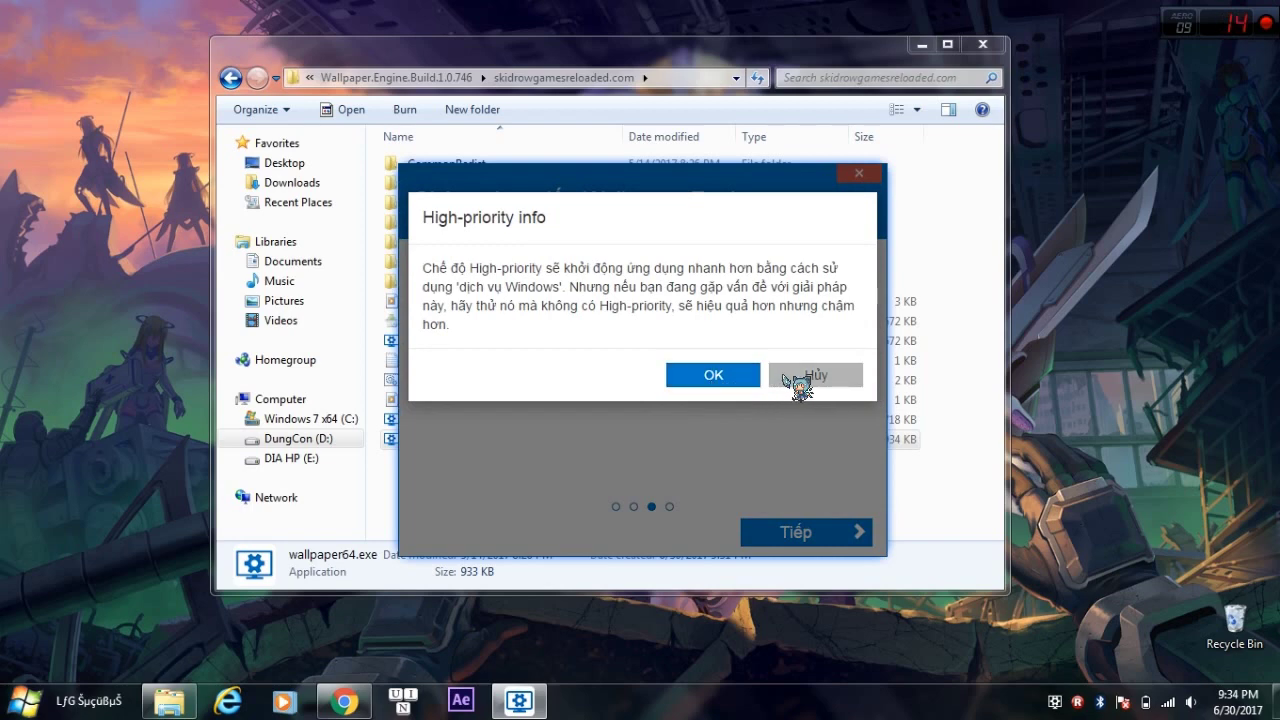
{"action": "left_click", "coordinate": [750, 376]}
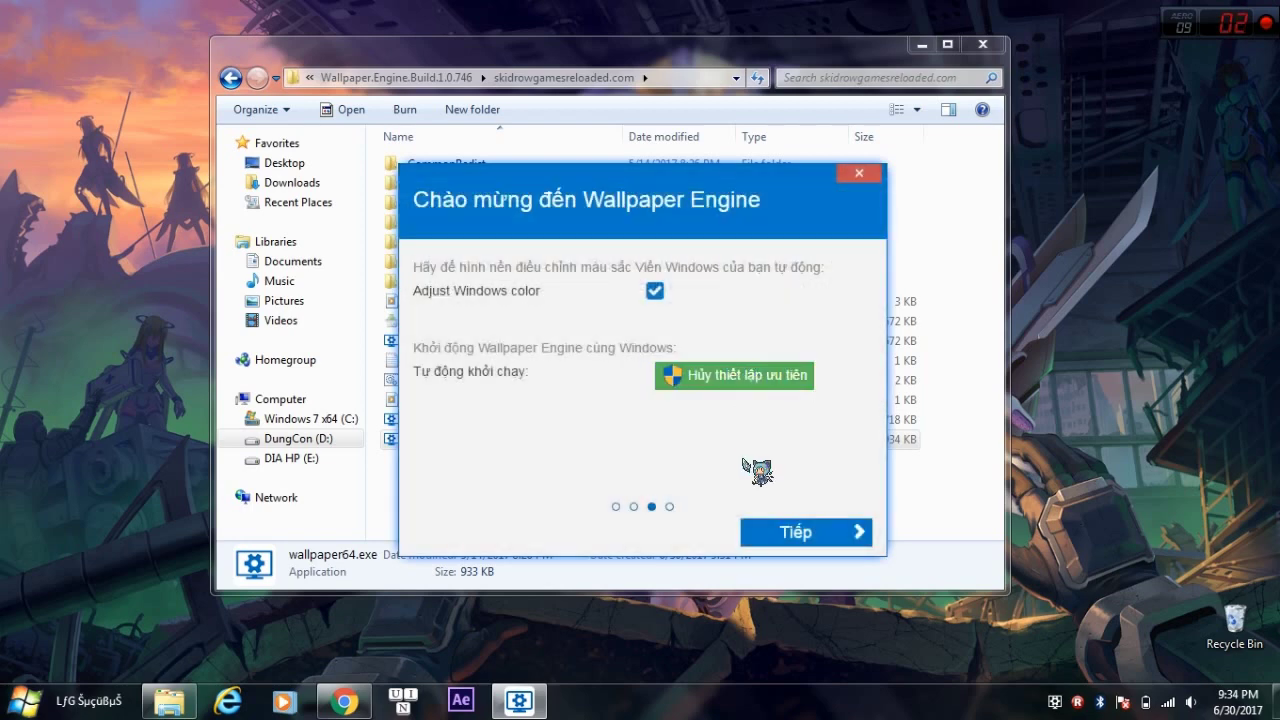
{"action": "left_click", "coordinate": [785, 545]}
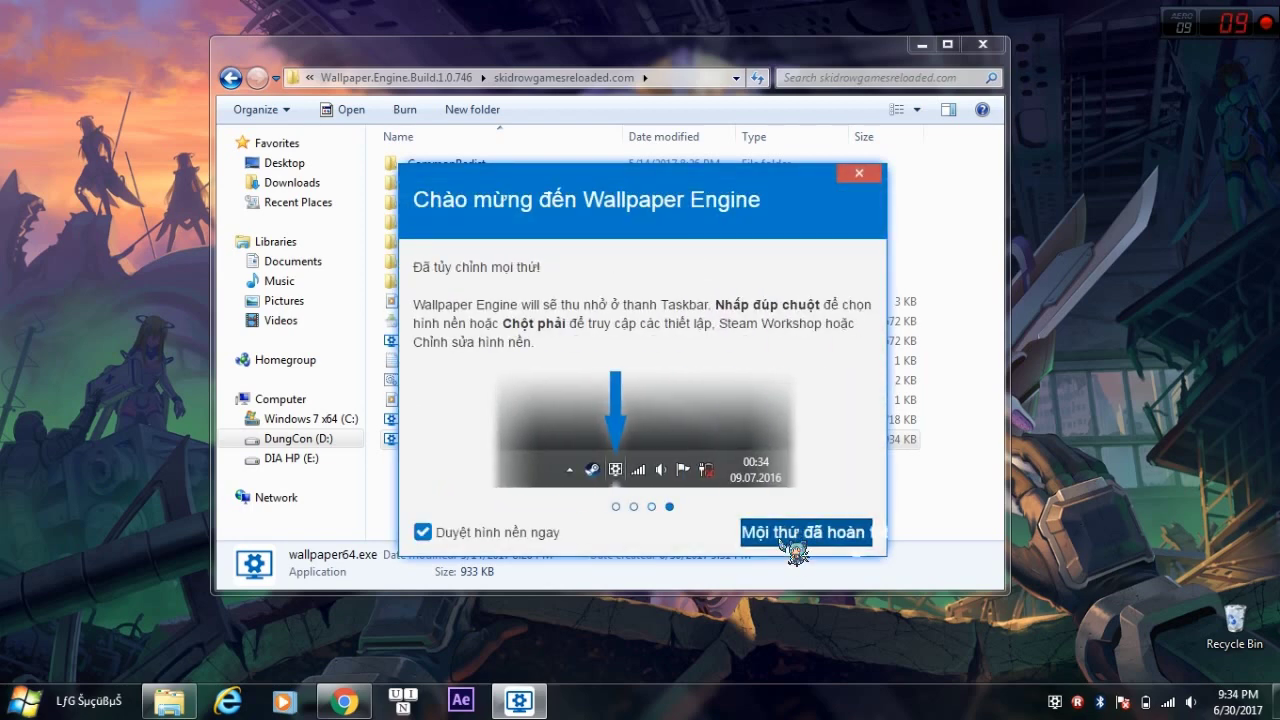
{"action": "left_click", "coordinate": [805, 535]}
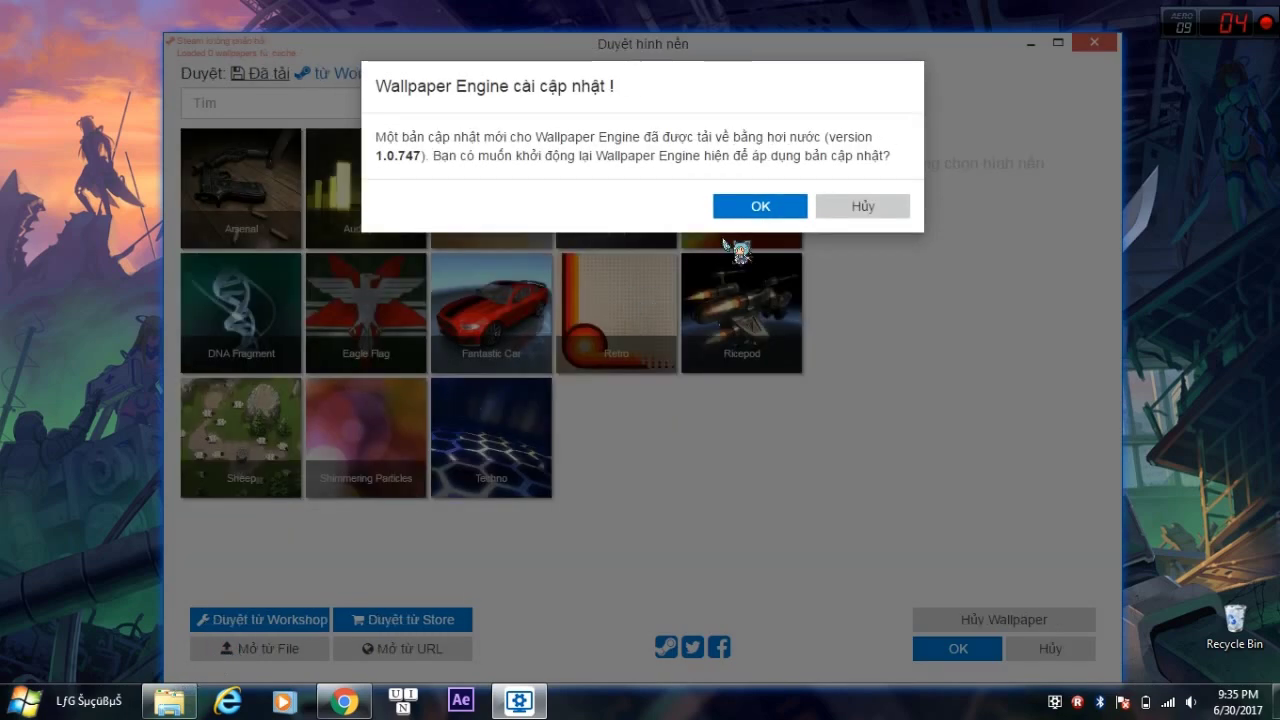
- Decline the update offer in the wallpaper browser and close the file window showing the extracted folder
{"action": "left_click", "coordinate": [866, 203]}
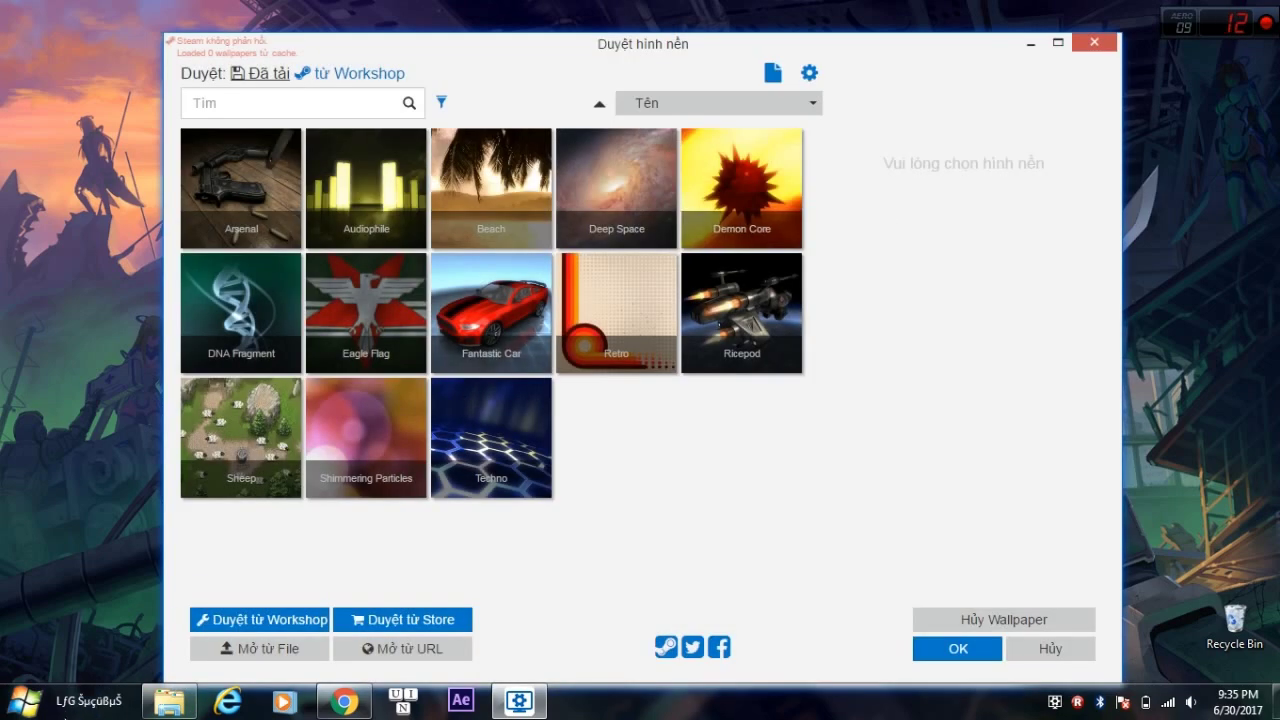
{"action": "left_click", "coordinate": [169, 702]}
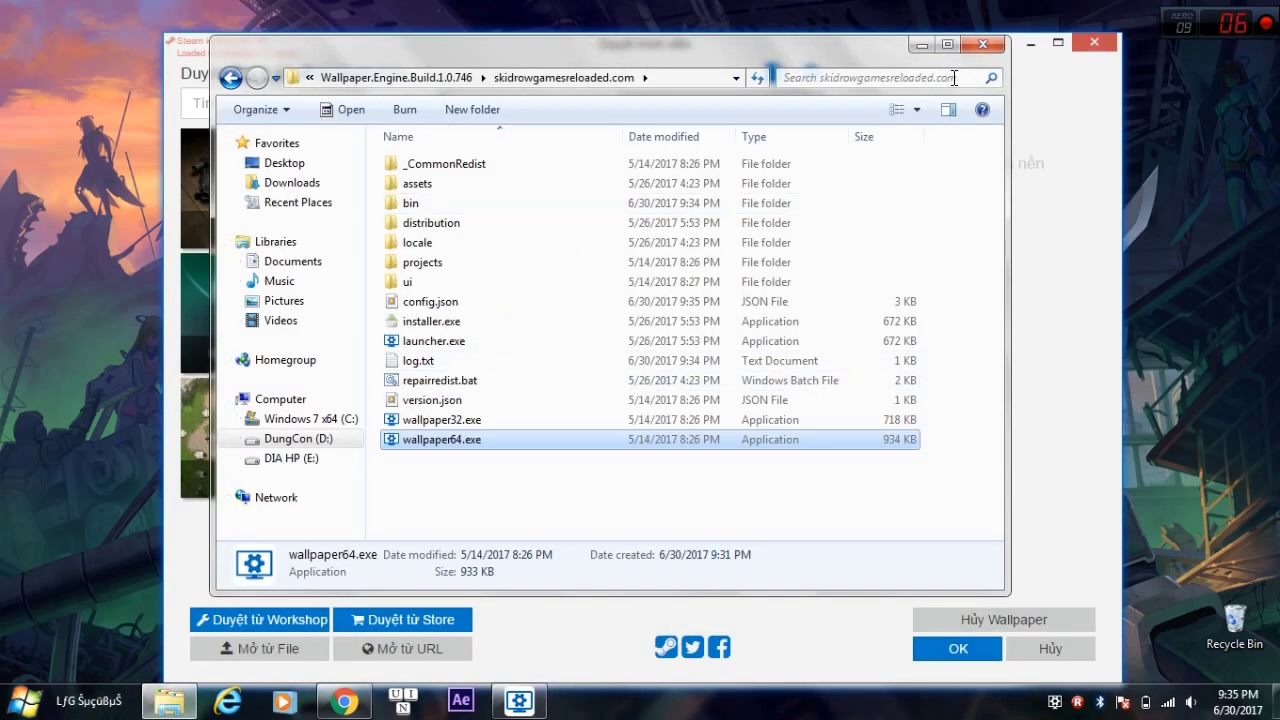
{"action": "left_click", "coordinate": [981, 46]}
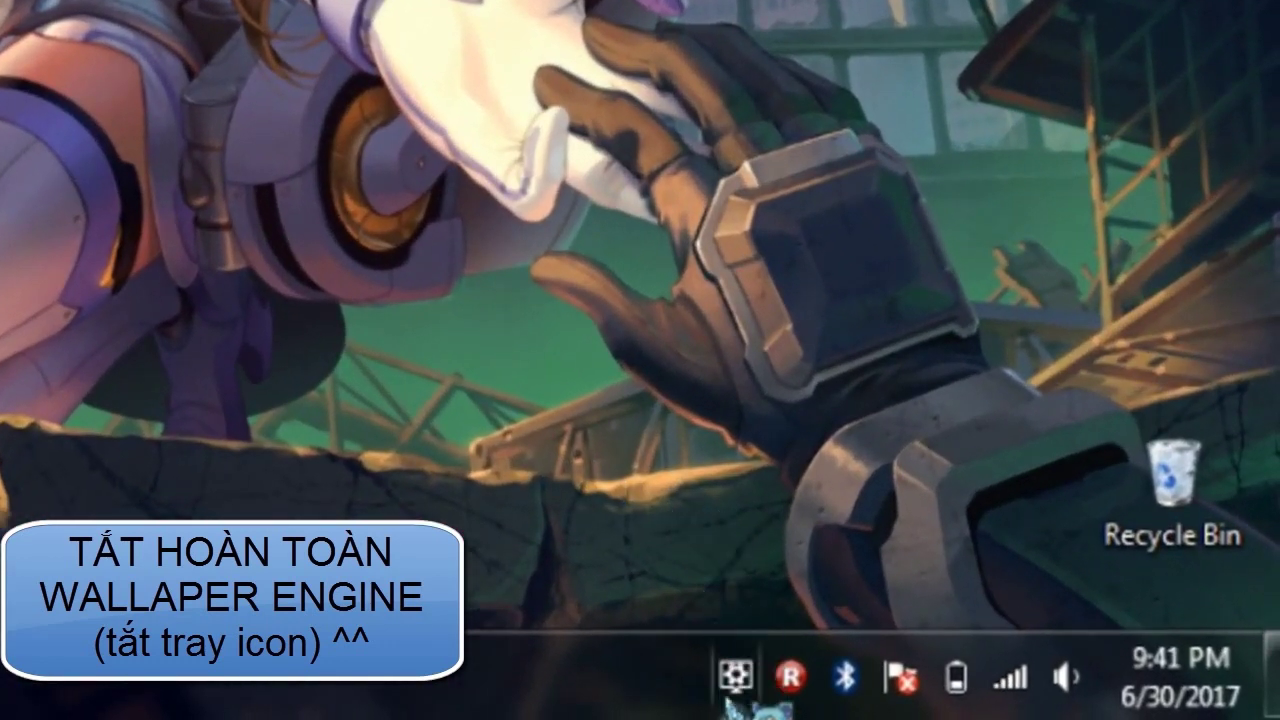
- Exit Wallpaper Engine completely through its system tray icon
{"action": "right_click", "coordinate": [733, 680]}
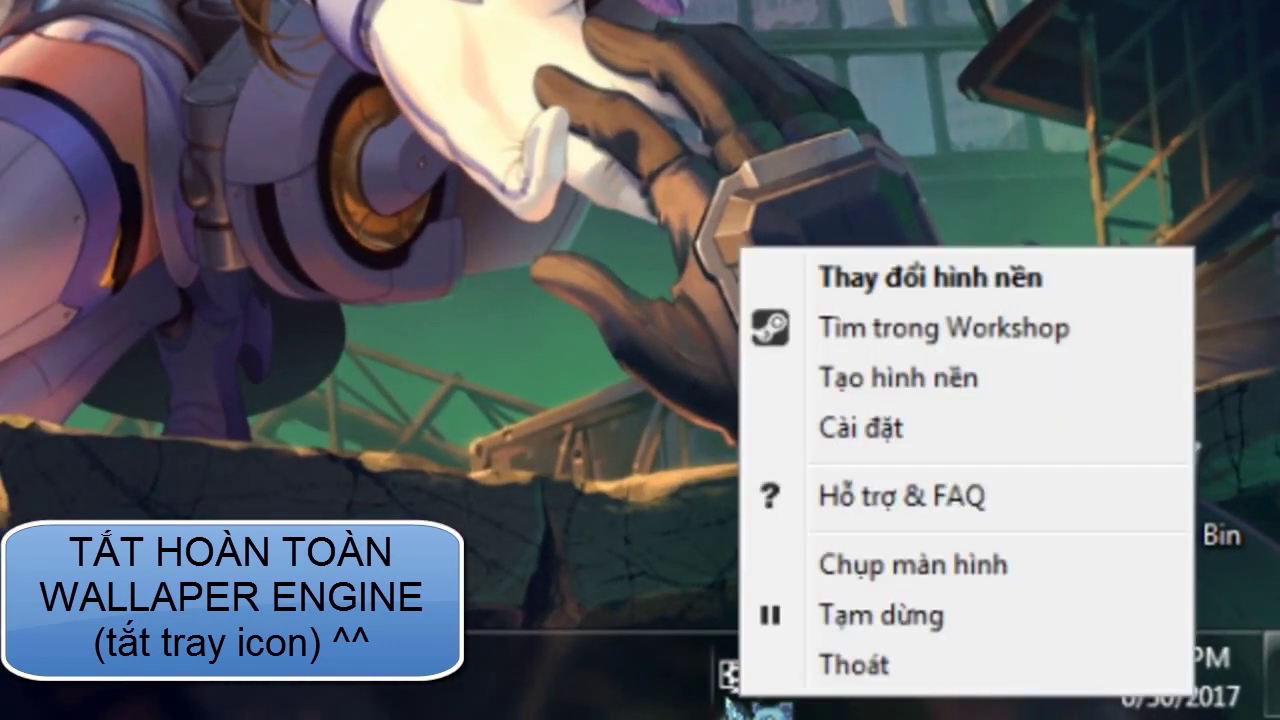
{"action": "left_click", "coordinate": [808, 664]}
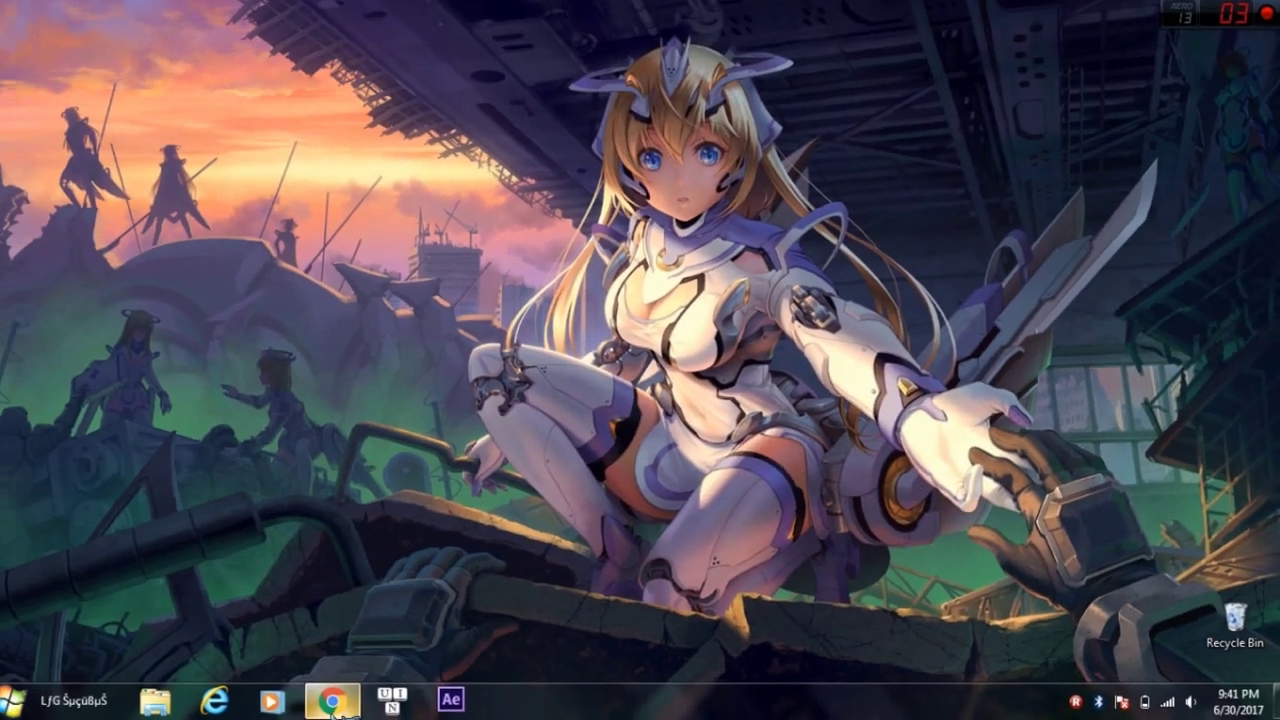
{"action": "mouse_move", "coordinate": [343, 703]}
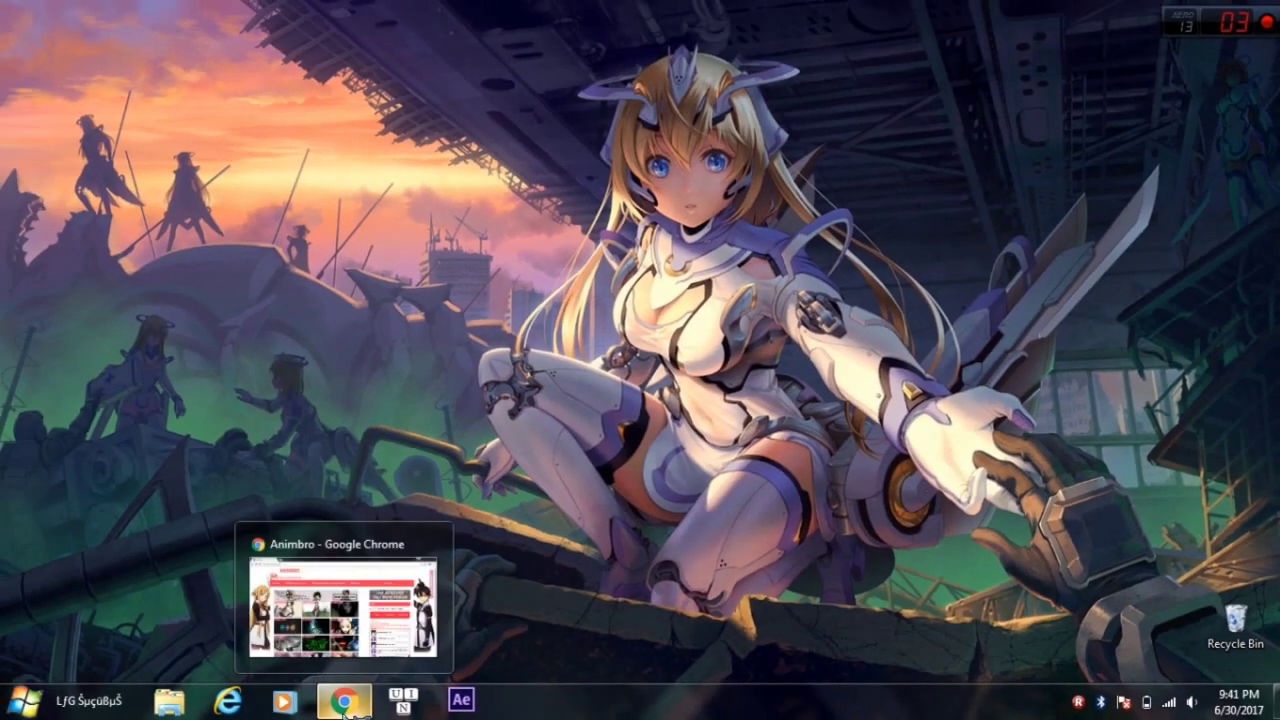
{"action": "left_click", "coordinate": [444, 607]}
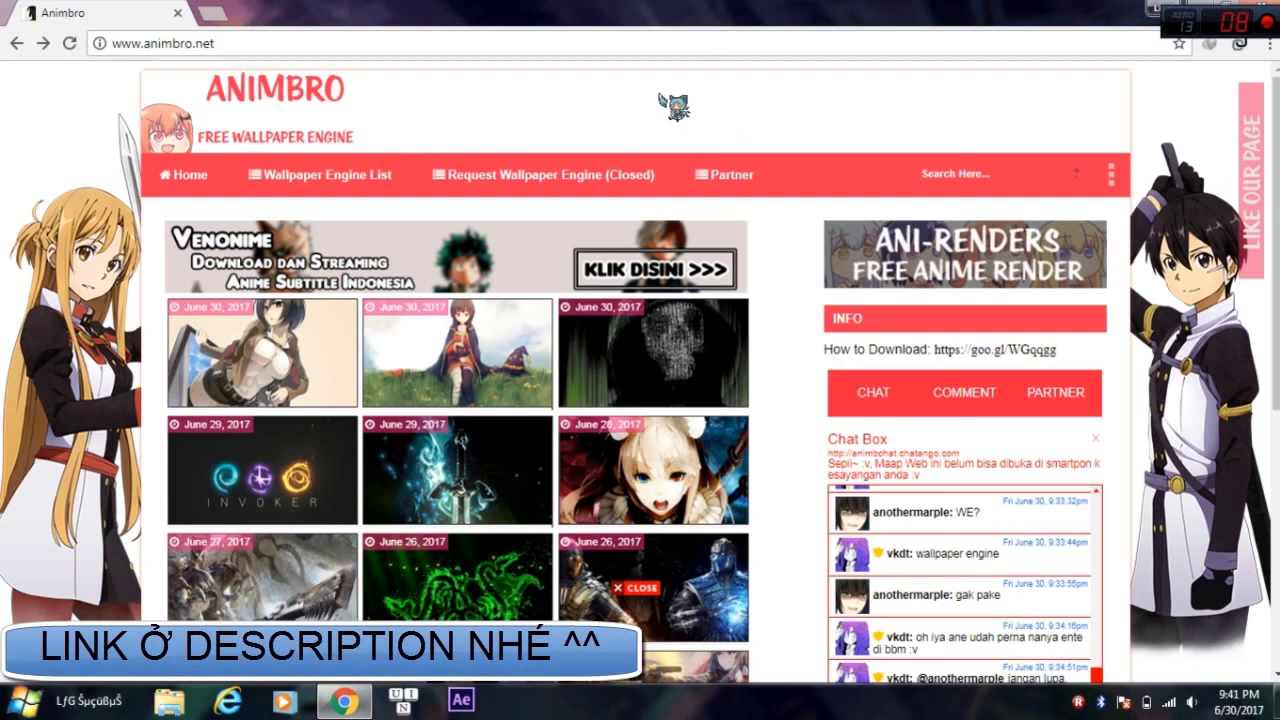
{"action": "left_click_drag", "start_coordinate": [409, 51], "coordinate": [130, 4]}
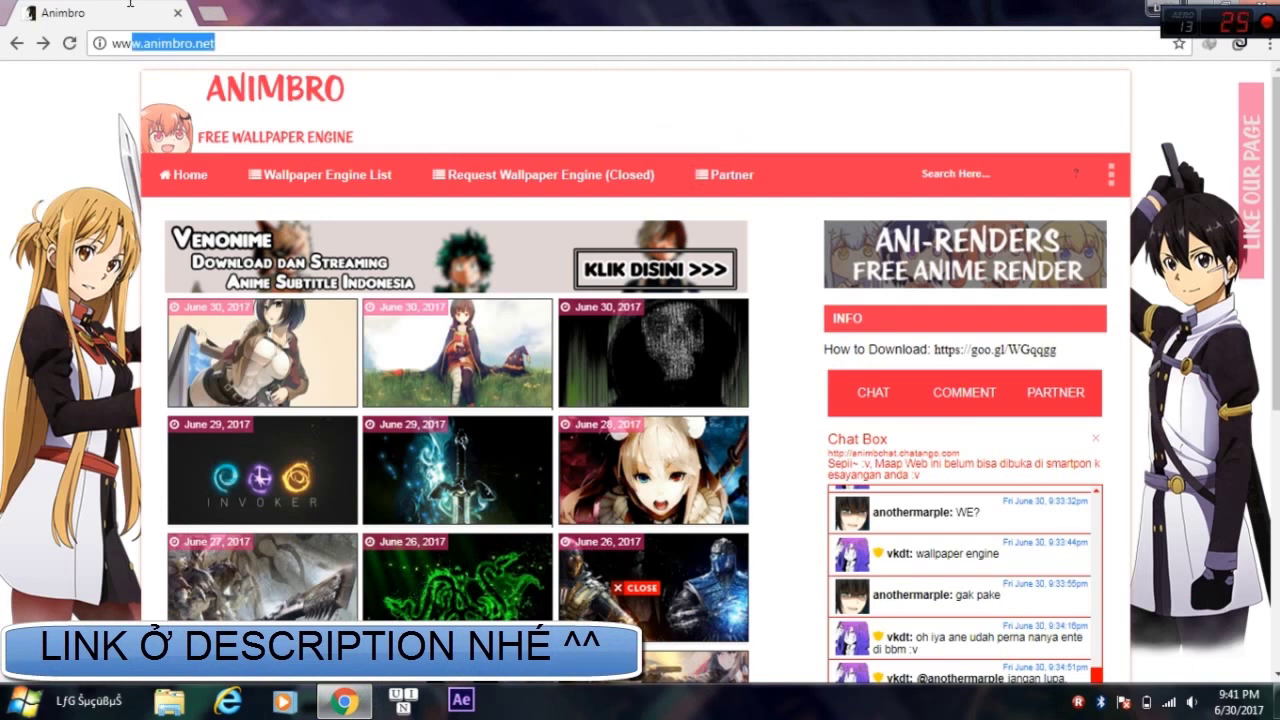
{"action": "left_click", "coordinate": [226, 49]}
{"action": "left_click_drag", "start_coordinate": [209, 43], "coordinate": [106, 45]}
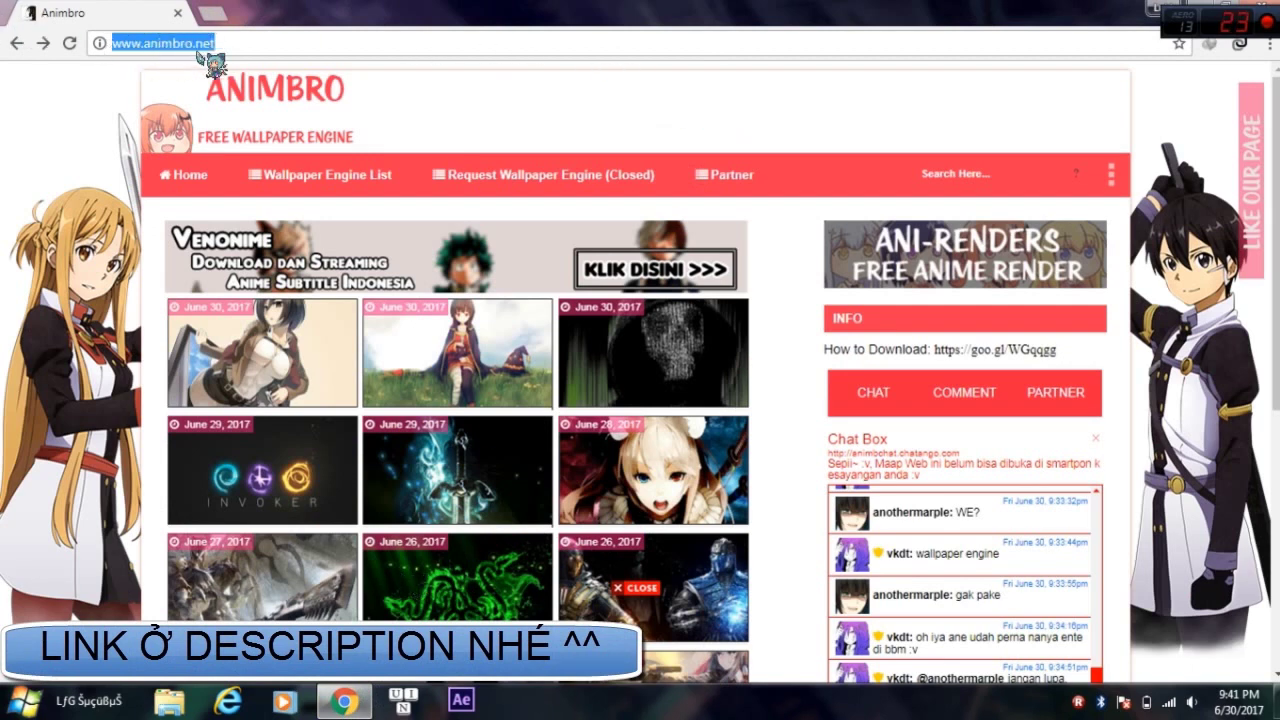
{"action": "key", "text": "Return"}
{"action": "left_click_drag", "start_coordinate": [229, 42], "coordinate": [108, 44]}
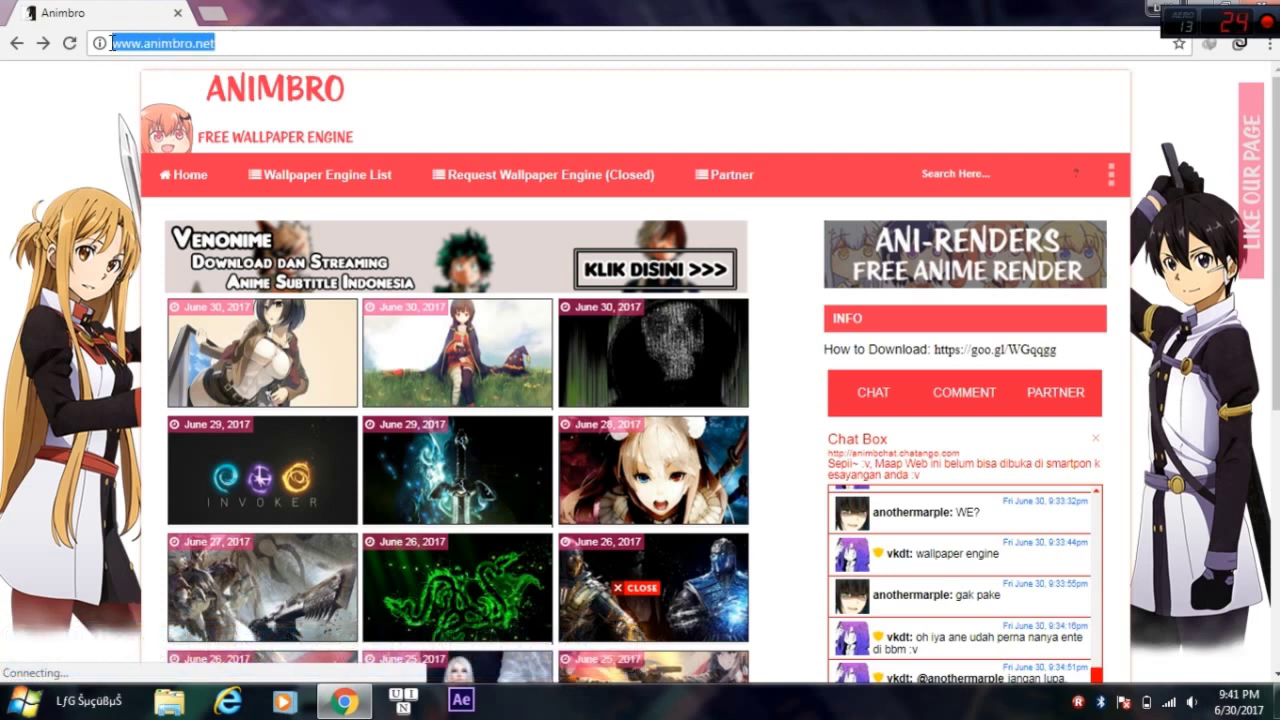
{"action": "left_click", "coordinate": [118, 203]}
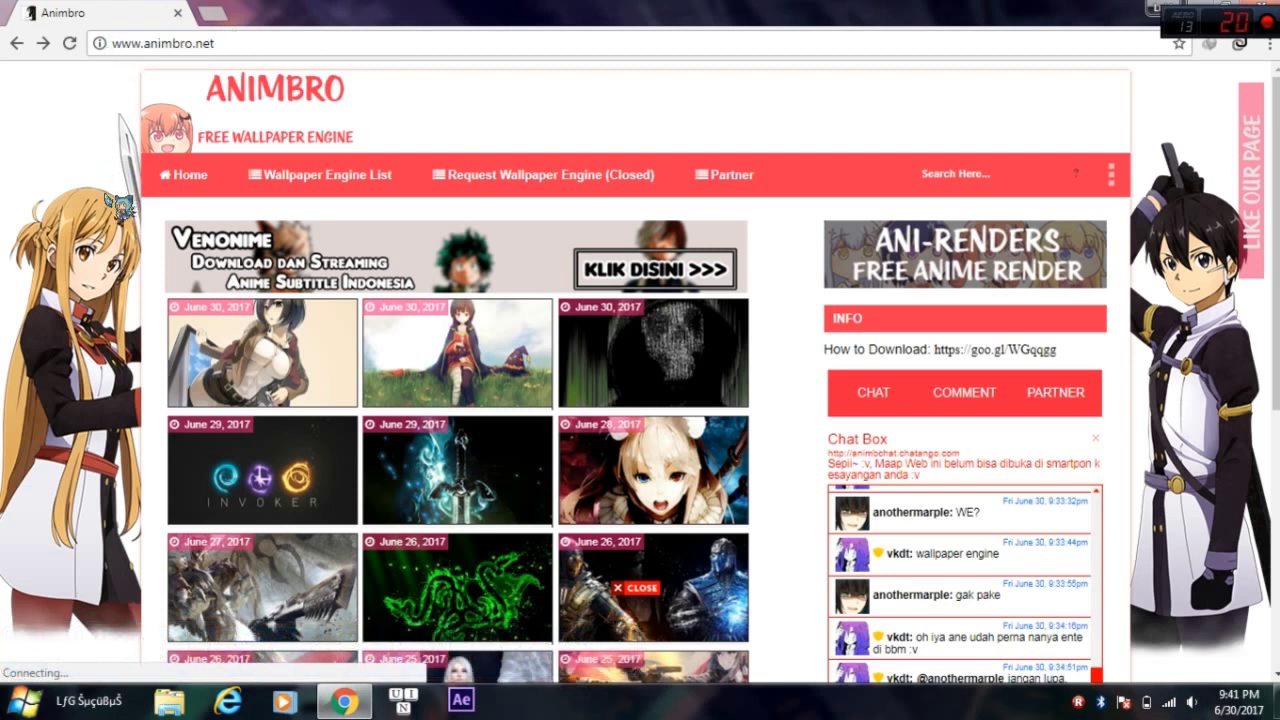
- Open the Fate/Grand Order Lancer wallpaper post dated June 22, 2017 from the Animbro gallery
{"action": "mouse_move", "coordinate": [1250, 180]}
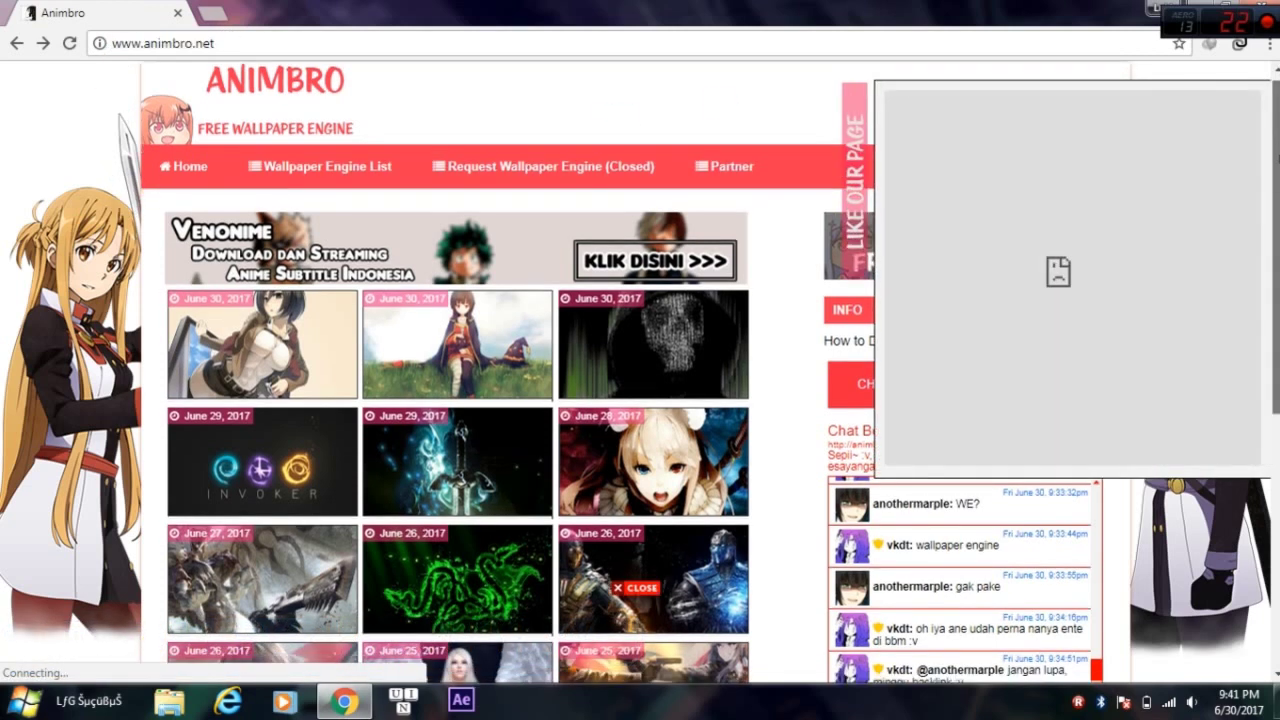
{"action": "scroll", "coordinate": [1000, 300], "scroll_direction": "down", "scroll_amount": 2}
{"action": "scroll", "coordinate": [457, 370], "scroll_direction": "down", "scroll_amount": 2}
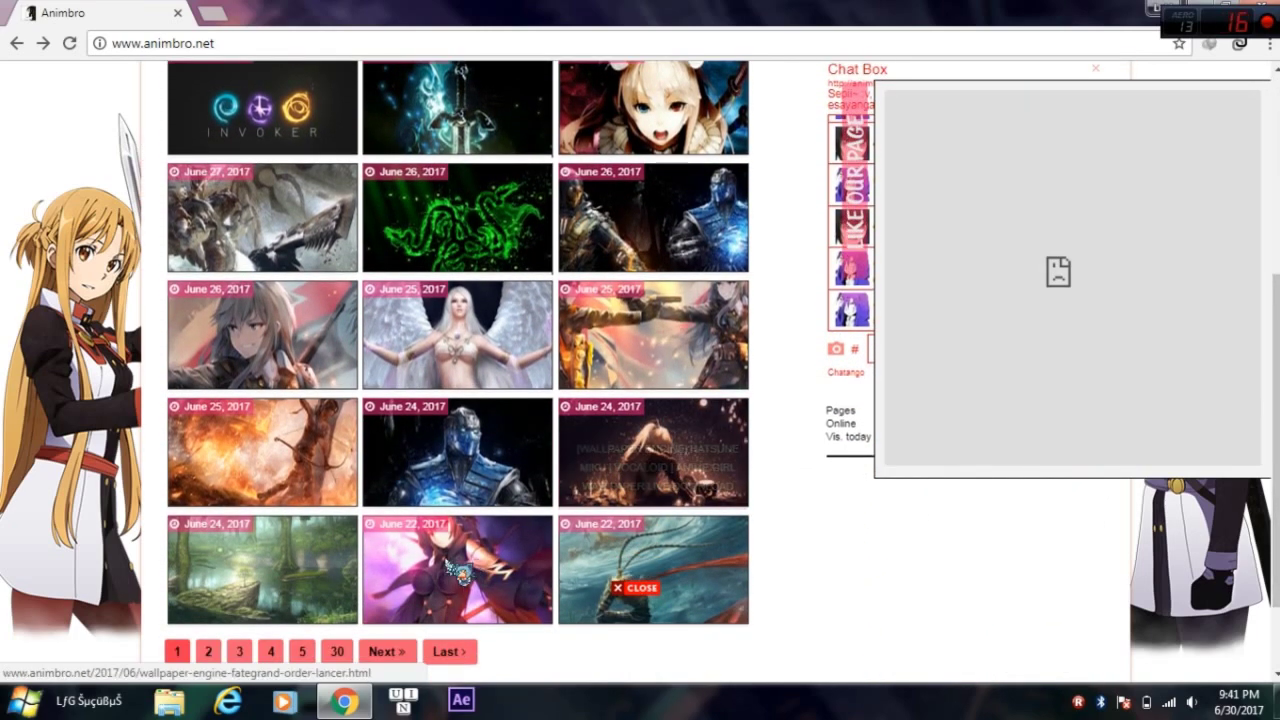
{"action": "left_click", "coordinate": [480, 575]}
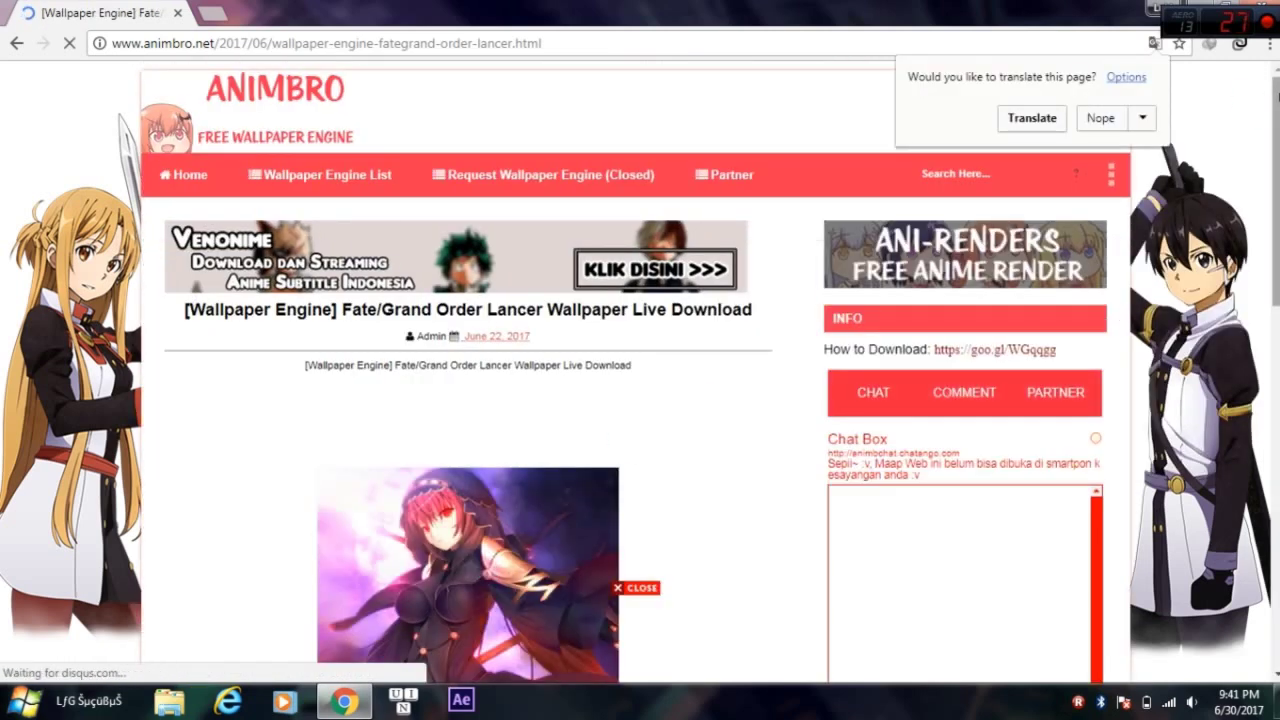
- Follow the MediaFireV1 download link at the end of the Fate/Grand Order Lancer post
{"action": "scroll", "coordinate": [468, 400], "scroll_direction": "down", "scroll_amount": 4}
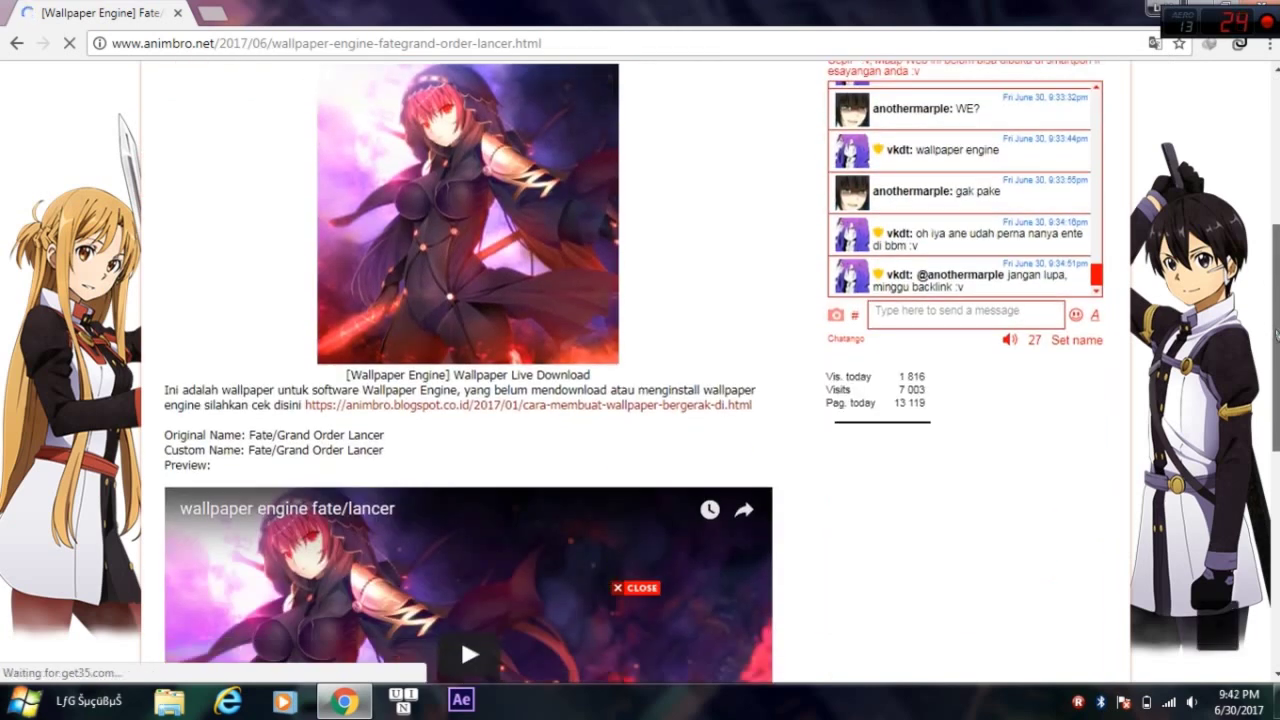
{"action": "scroll", "coordinate": [468, 370], "scroll_direction": "down", "scroll_amount": 4}
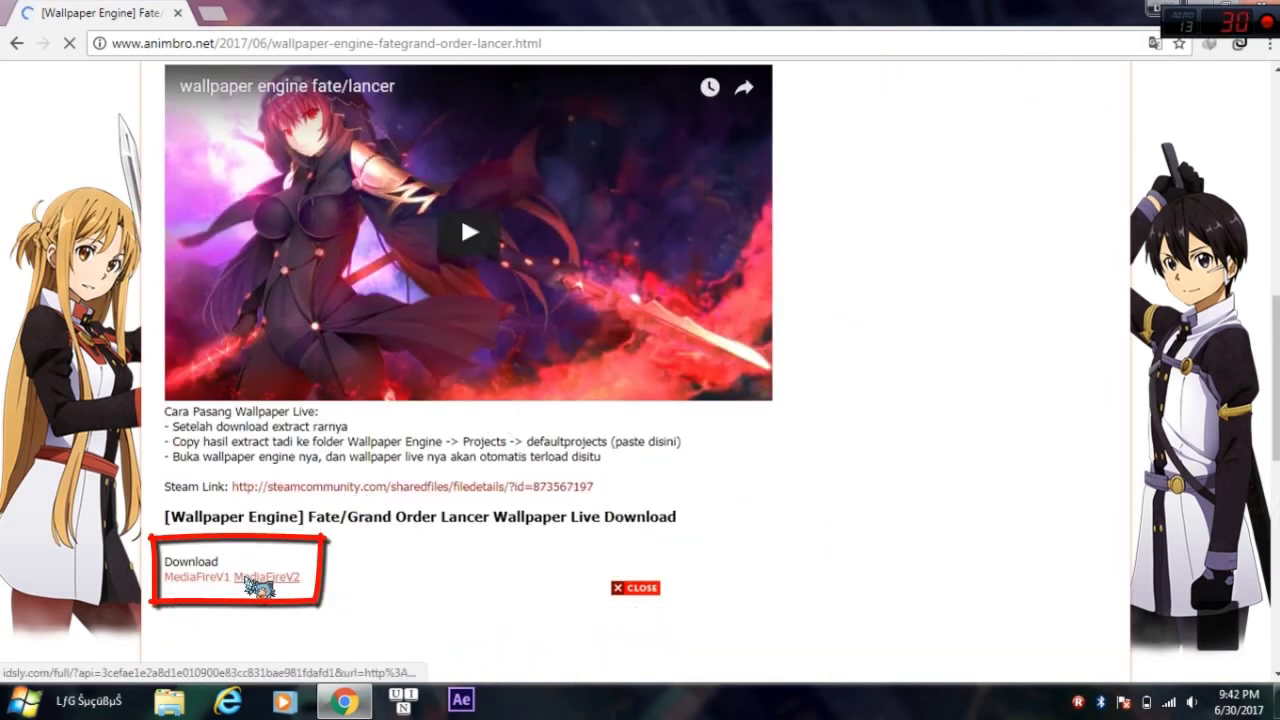
{"action": "left_click", "coordinate": [218, 578]}
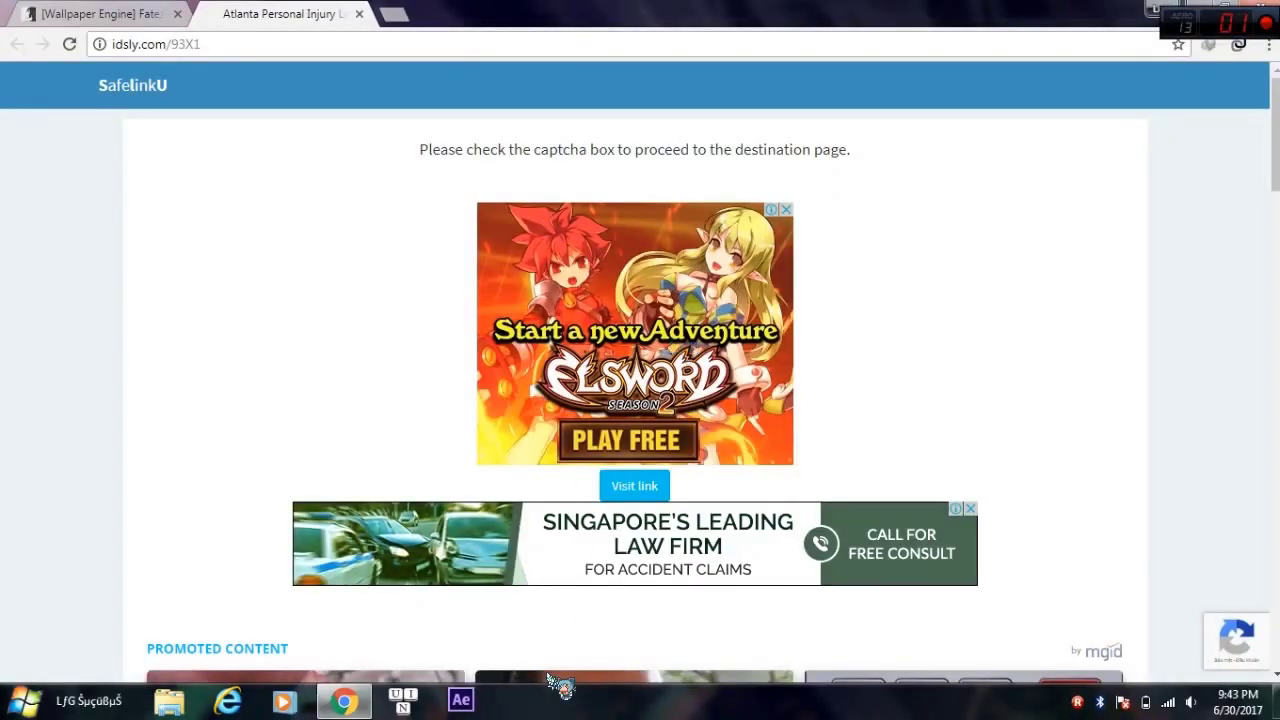
- Continue through the SafelinkU link pages to the MediaFire file page, closing the advertising tabs that open
{"action": "left_click", "coordinate": [628, 494]}
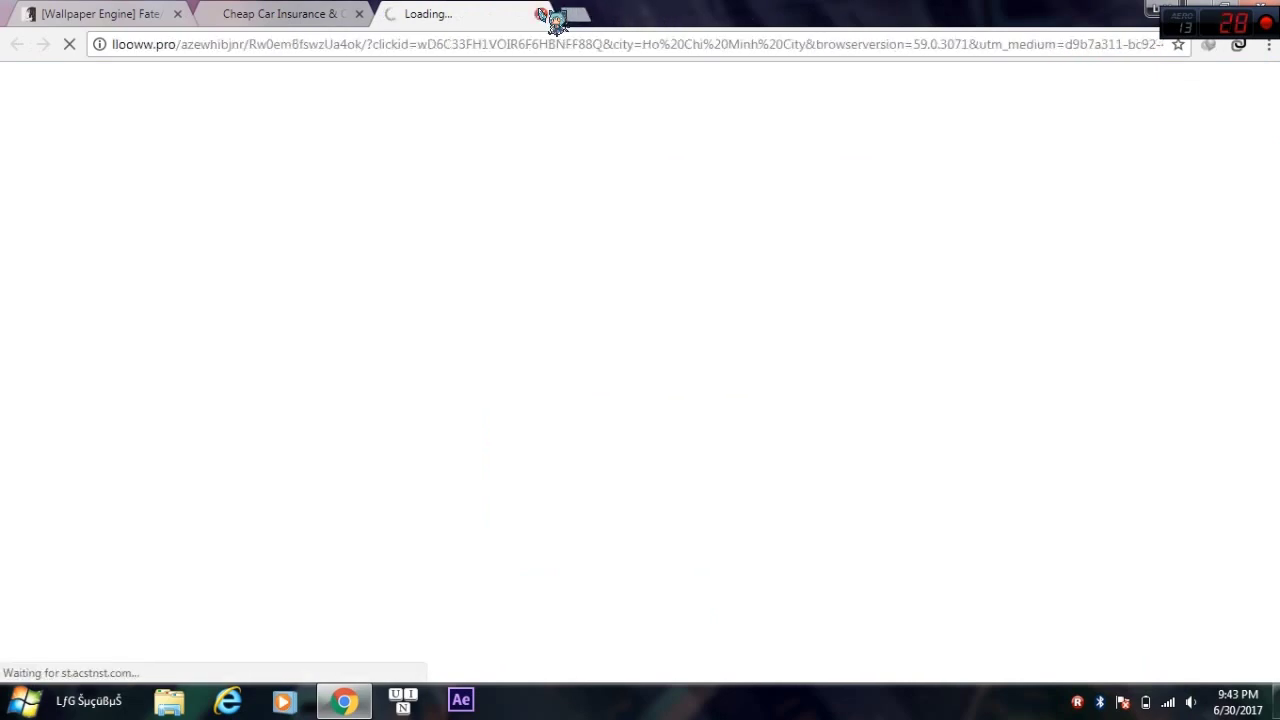
{"action": "left_click", "coordinate": [541, 14]}
{"action": "scroll", "coordinate": [1210, 178], "scroll_direction": "down", "scroll_amount": 3}
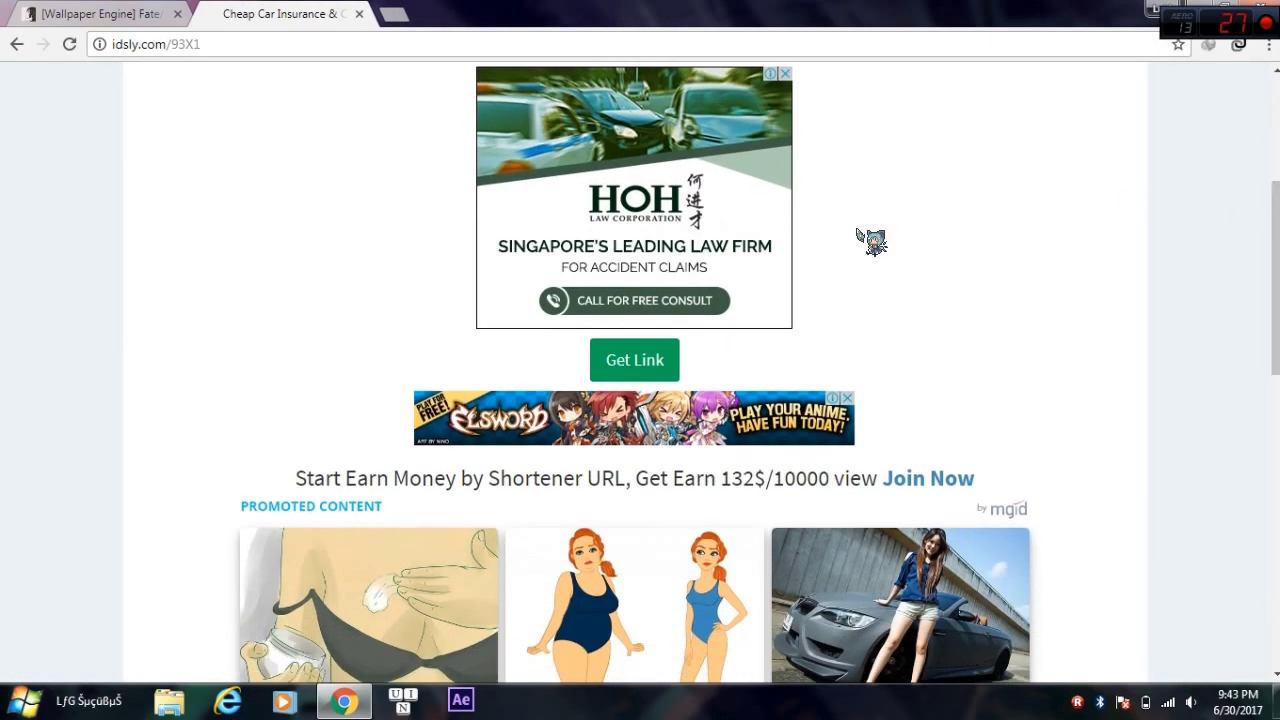
{"action": "left_click", "coordinate": [657, 366]}
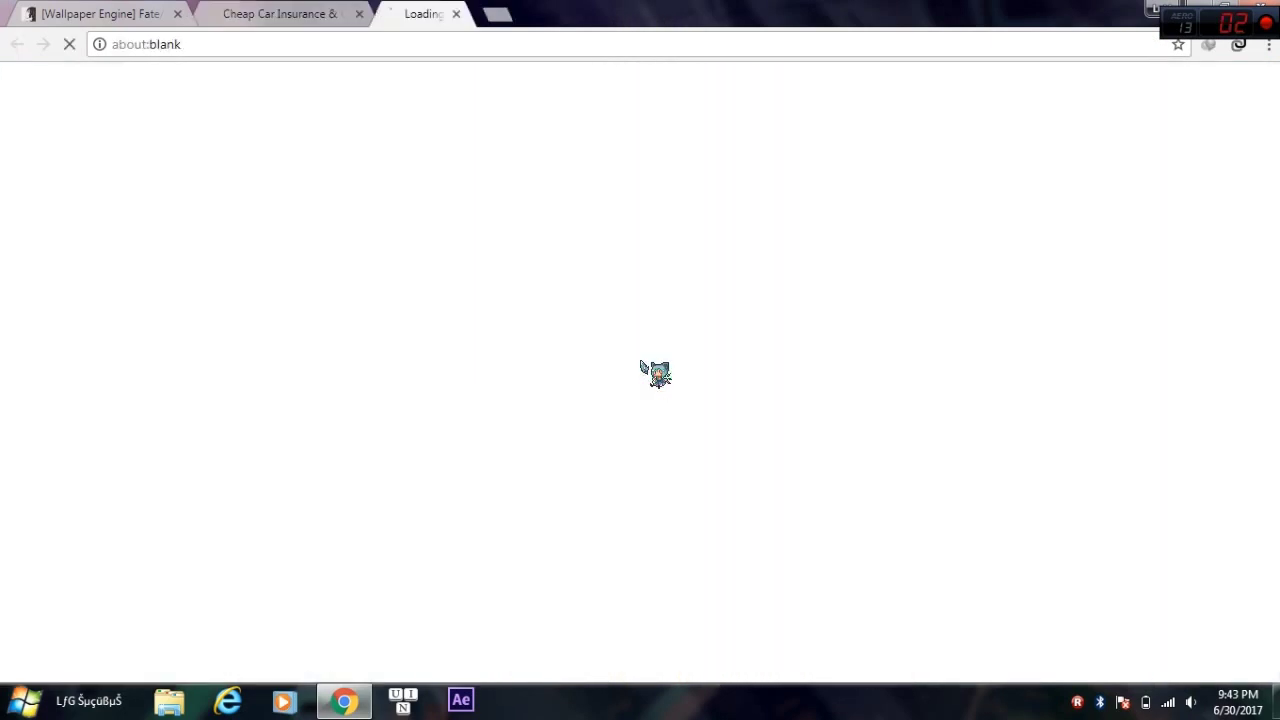
{"action": "left_click", "coordinate": [541, 14]}
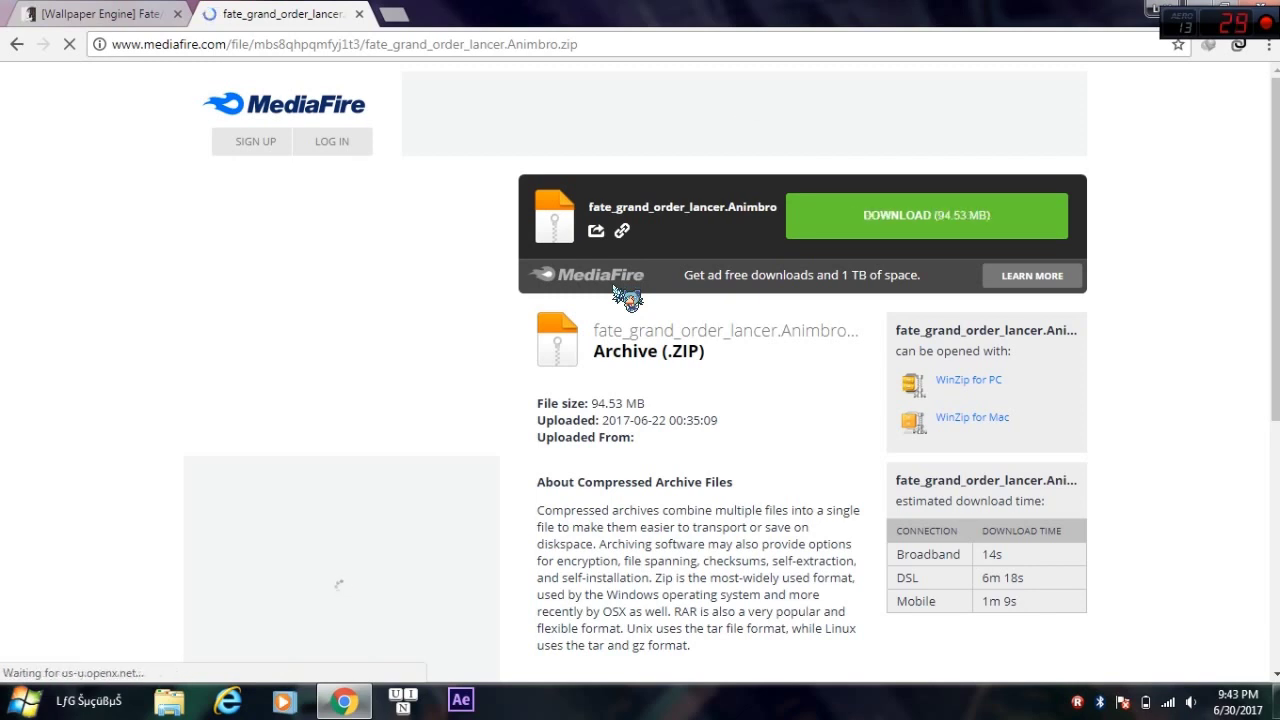
- Start downloading fate_grand_order_lancer.Animbro.zip from MediaFire and close the pop-up advertising window
{"action": "right_click", "coordinate": [935, 230]}
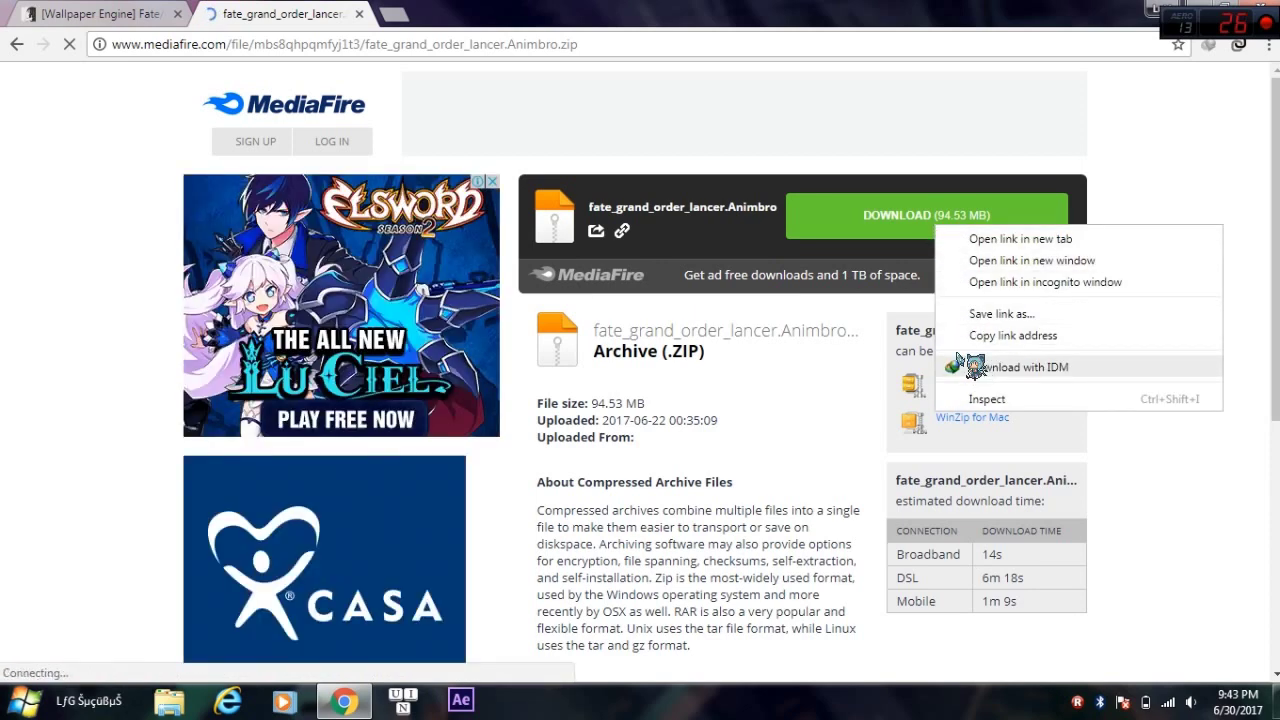
{"action": "left_click", "coordinate": [911, 234]}
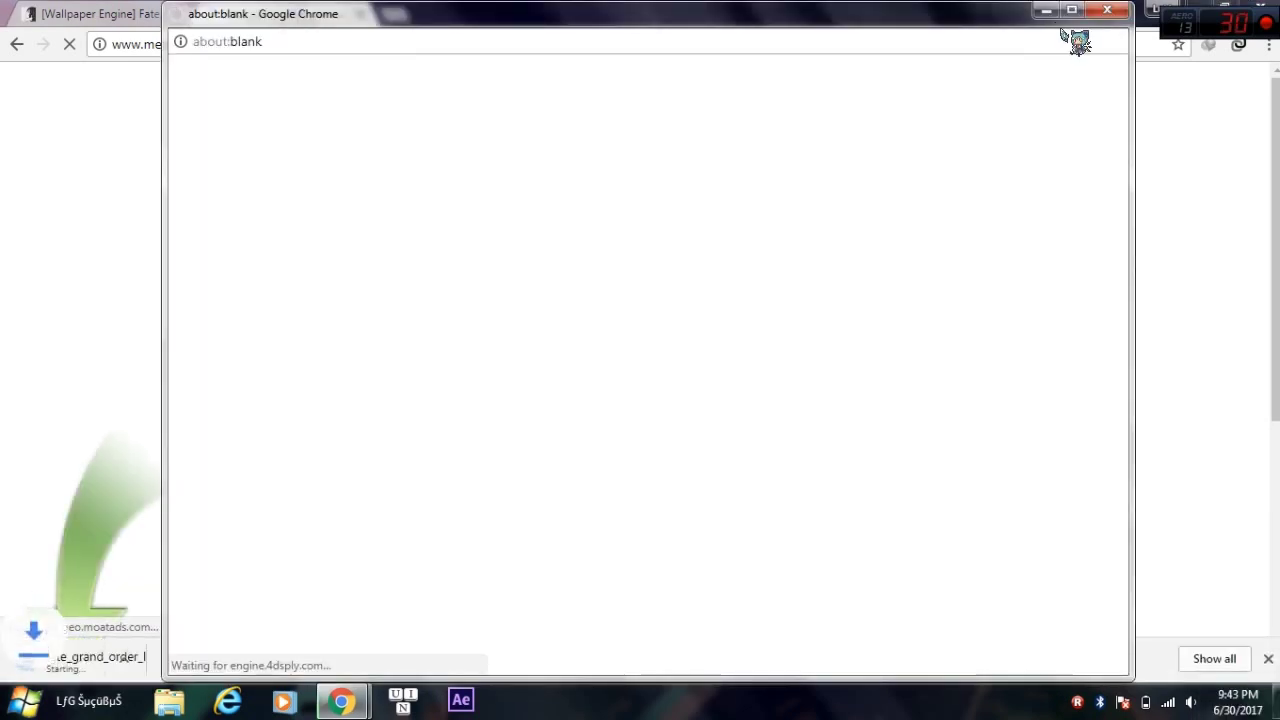
{"action": "left_click", "coordinate": [1105, 11]}
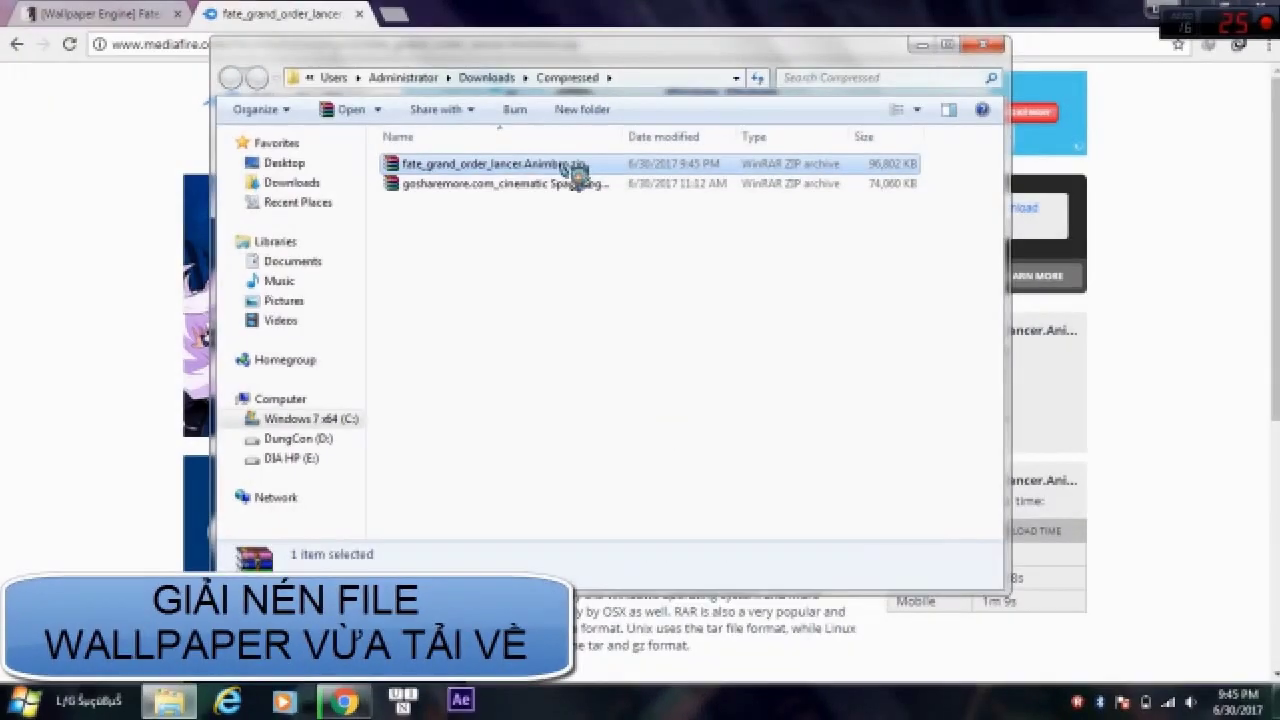
- Extract fate_grand_order_lancer.Animbro.zip in the Compressed downloads folder into a folder of the same name
{"action": "left_click", "coordinate": [558, 200]}
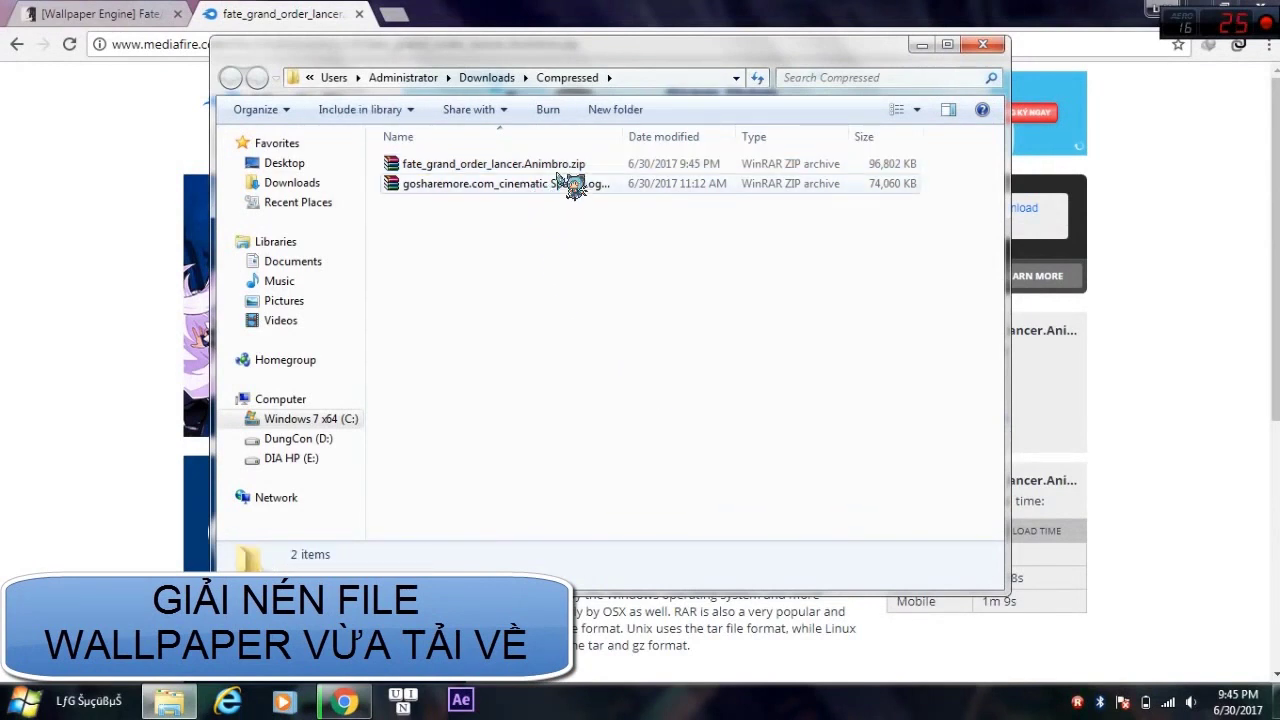
{"action": "left_click", "coordinate": [565, 166]}
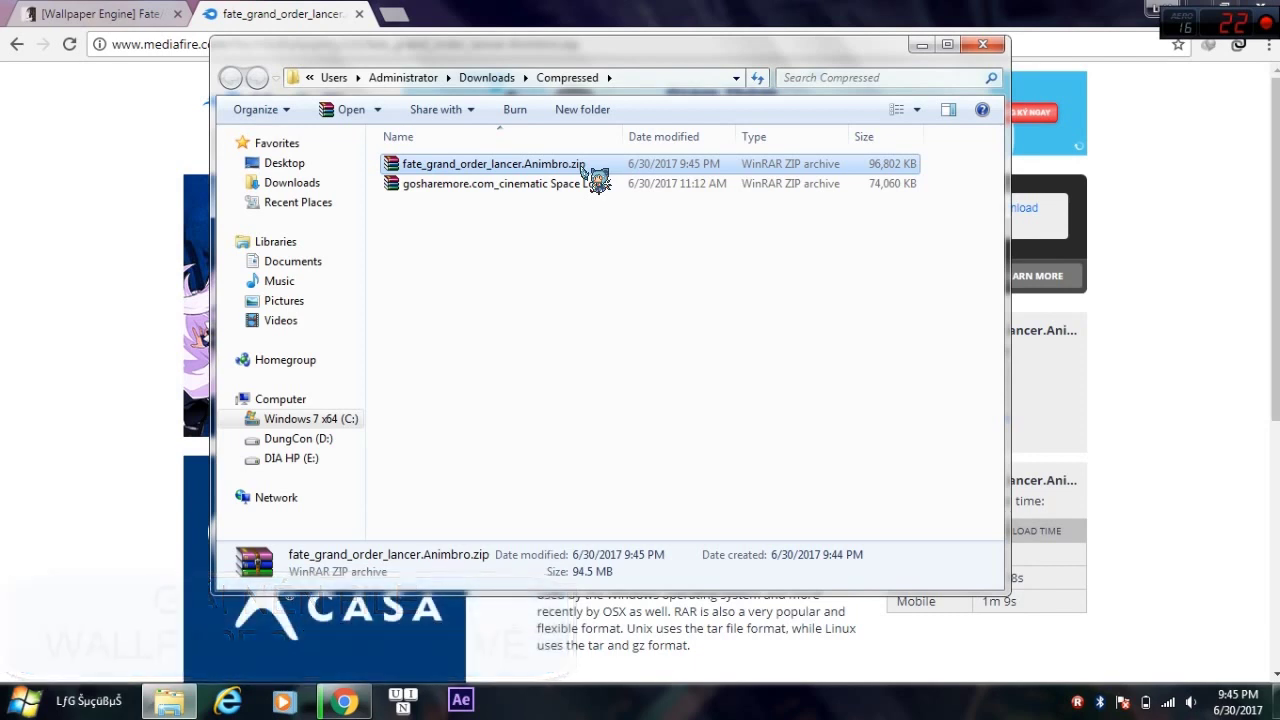
{"action": "right_click", "coordinate": [585, 170]}
{"action": "left_click", "coordinate": [605, 243]}
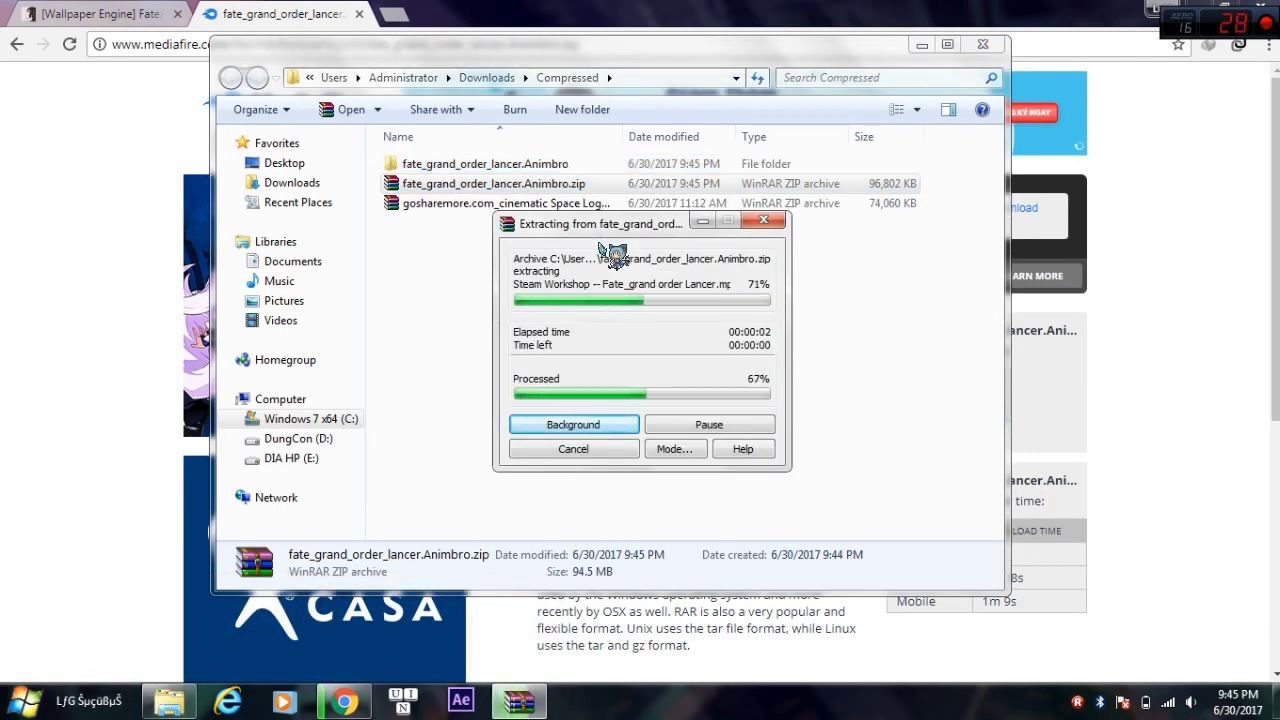
- Check the files inside the extracted fate_grand_order_lancer.Animbro folders, and return to the Compressed folder
{"action": "double_click", "coordinate": [580, 168]}
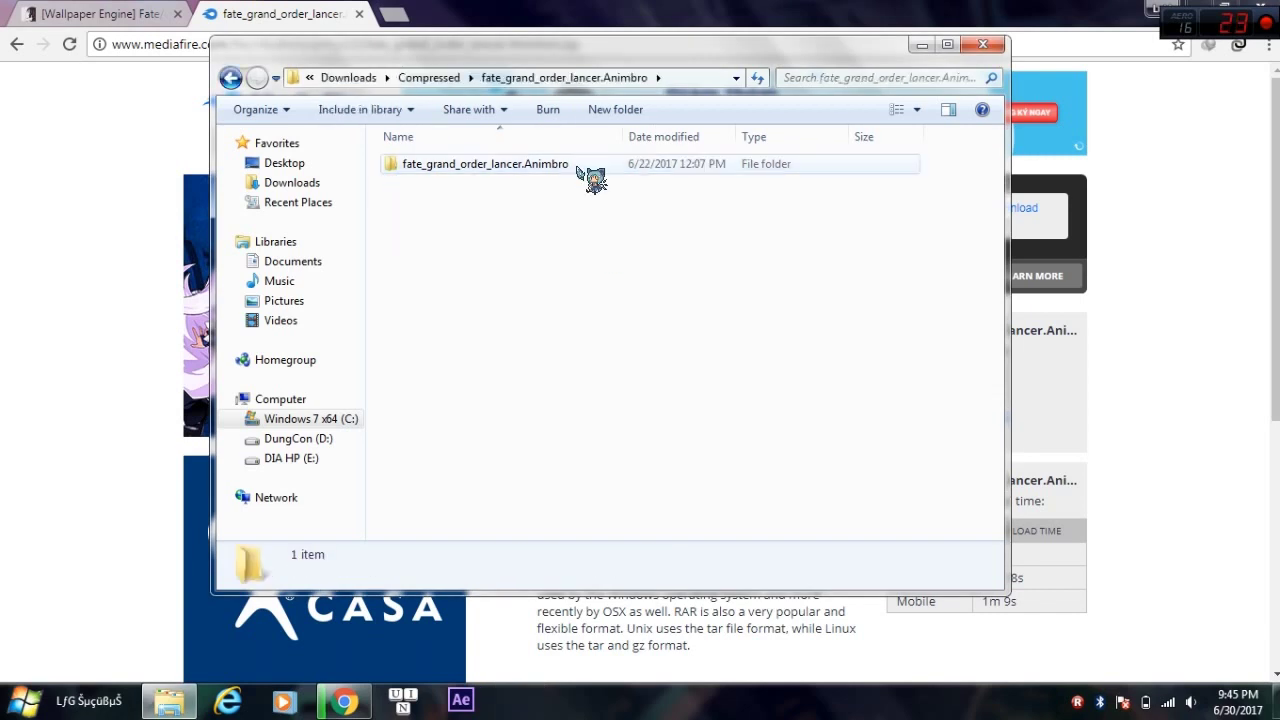
{"action": "double_click", "coordinate": [560, 164]}
{"action": "left_click_drag", "start_coordinate": [586, 294], "coordinate": [577, 220]}
{"action": "left_click", "coordinate": [583, 275]}
{"action": "left_click_drag", "start_coordinate": [620, 311], "coordinate": [562, 158]}
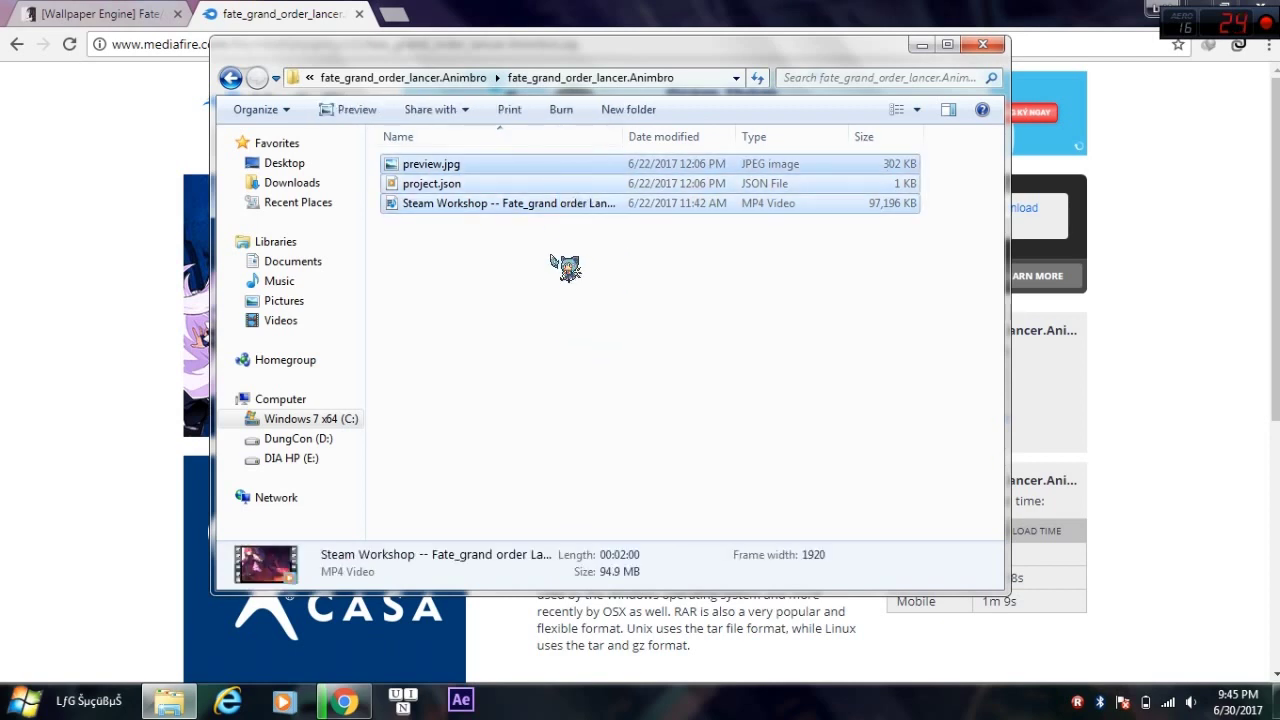
{"action": "left_click", "coordinate": [555, 258]}
{"action": "left_click", "coordinate": [232, 77]}
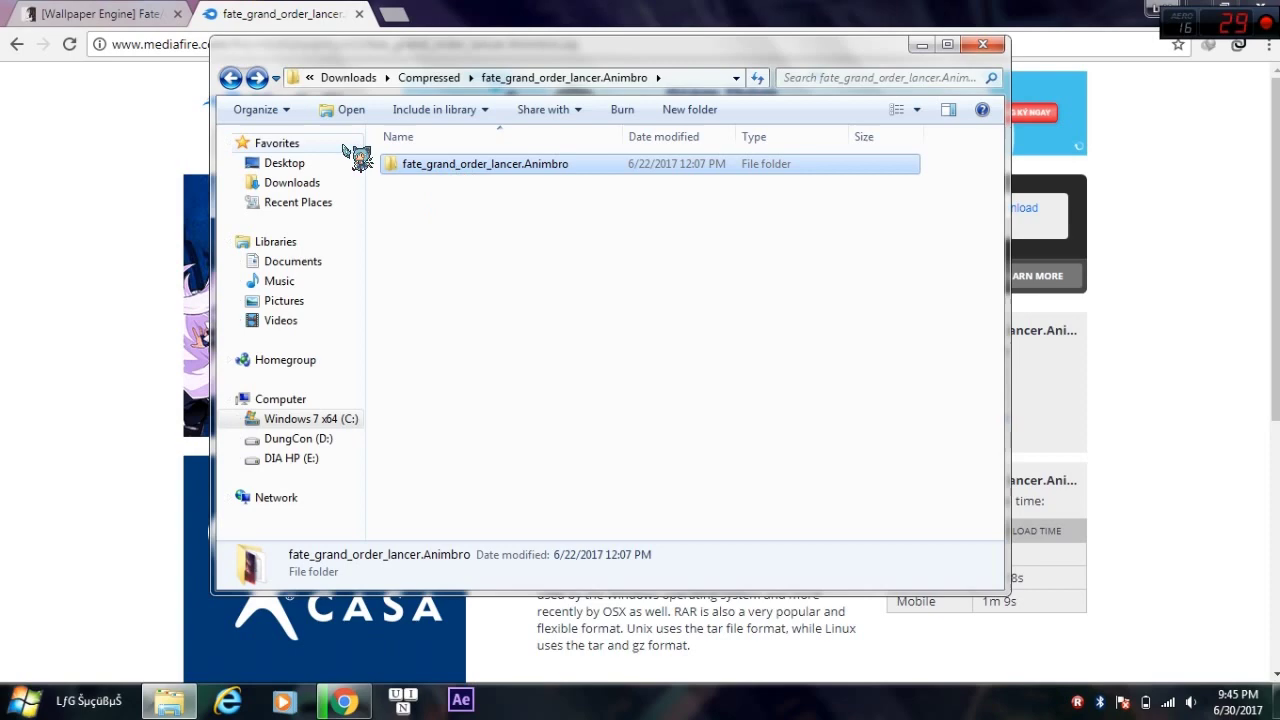
{"action": "left_click", "coordinate": [230, 77]}
{"action": "left_click", "coordinate": [446, 225]}
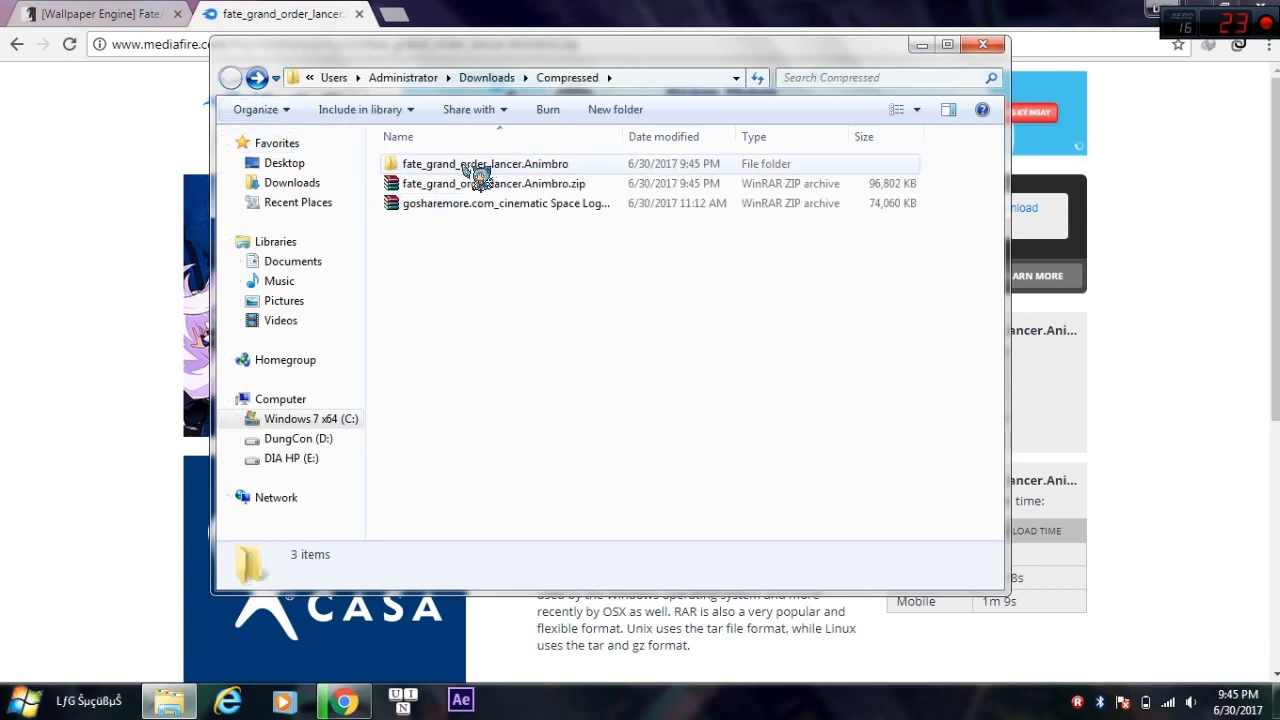
- Cut the extracted fate_grand_order_lancer.Animbro folder from the Compressed downloads folder
{"action": "left_click", "coordinate": [495, 166]}
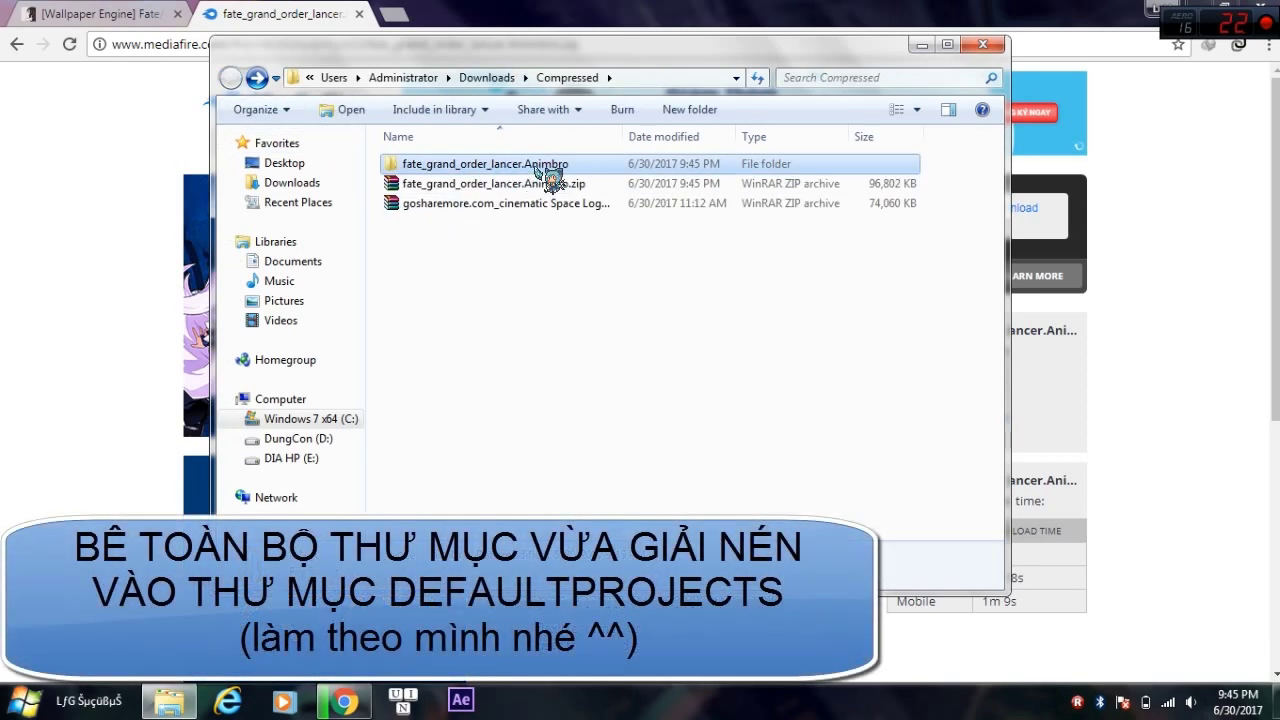
{"action": "right_click", "coordinate": [540, 168]}
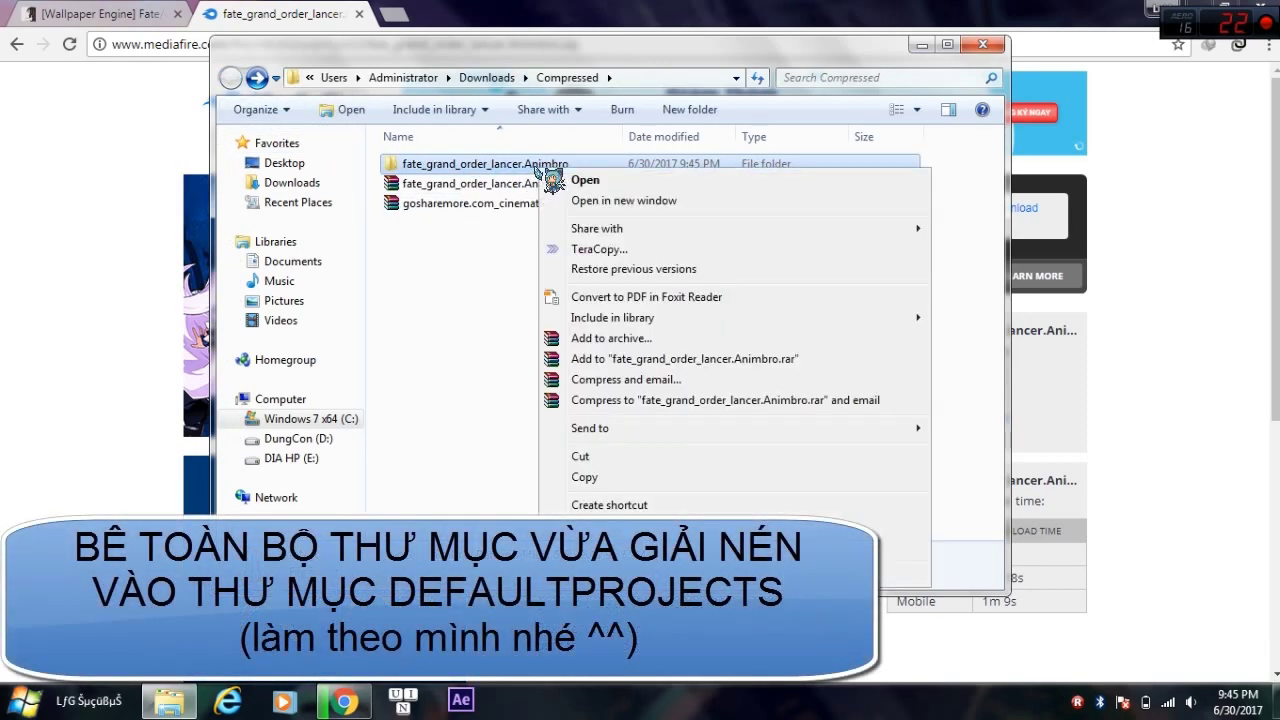
{"action": "left_click", "coordinate": [562, 463]}
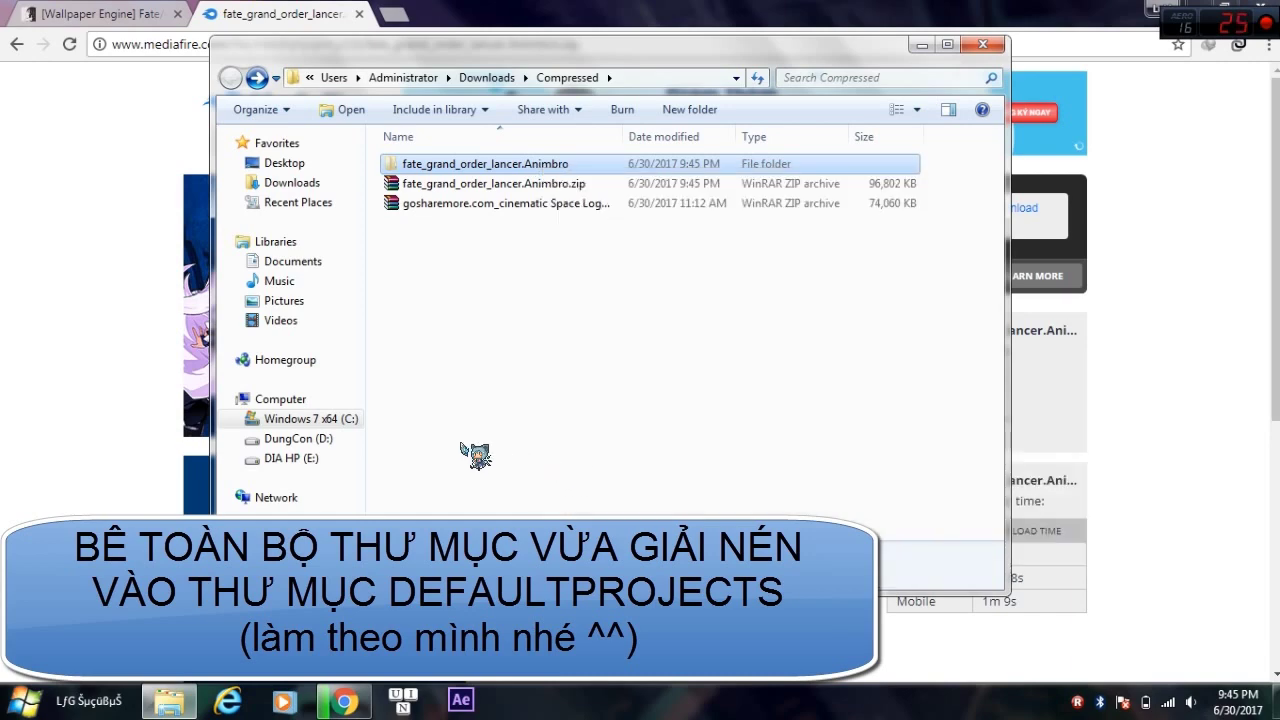
- Paste the cut wallpaper folder into projects\defaultprojects of the Wallpaper.Engine.Build.1.0.746 installation under software on drive D
{"action": "left_click", "coordinate": [357, 441]}
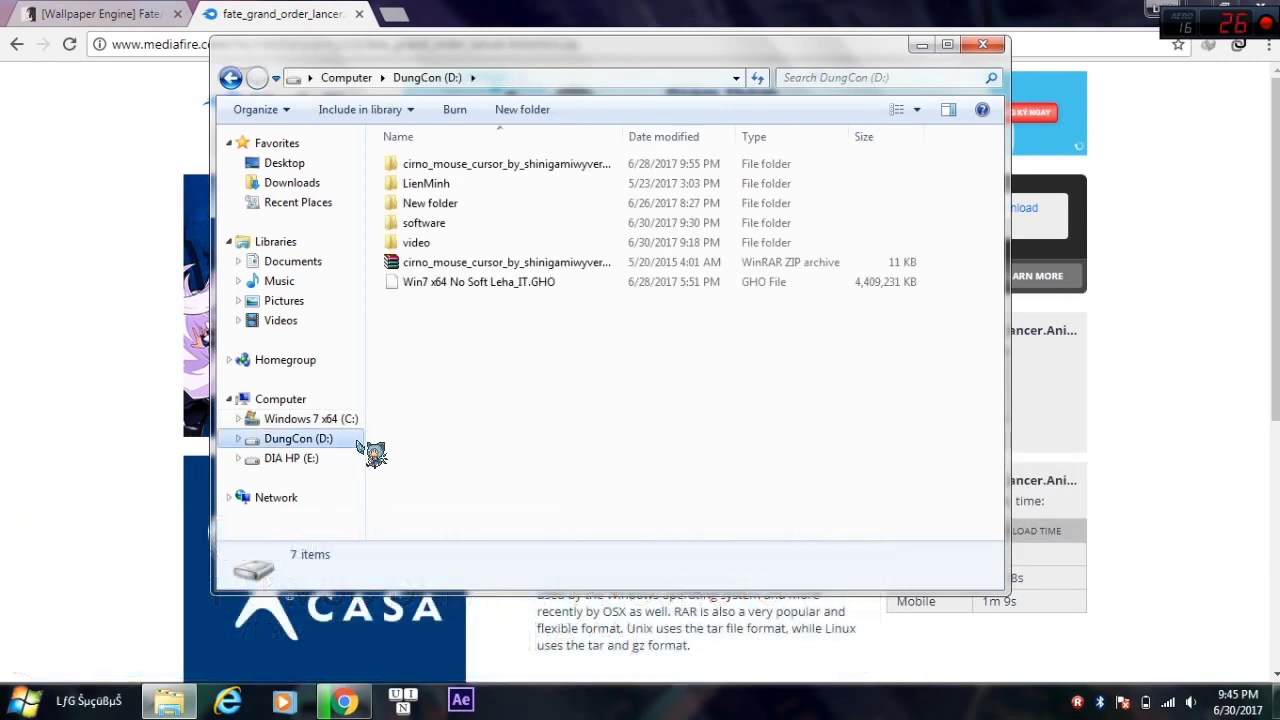
{"action": "double_click", "coordinate": [523, 226]}
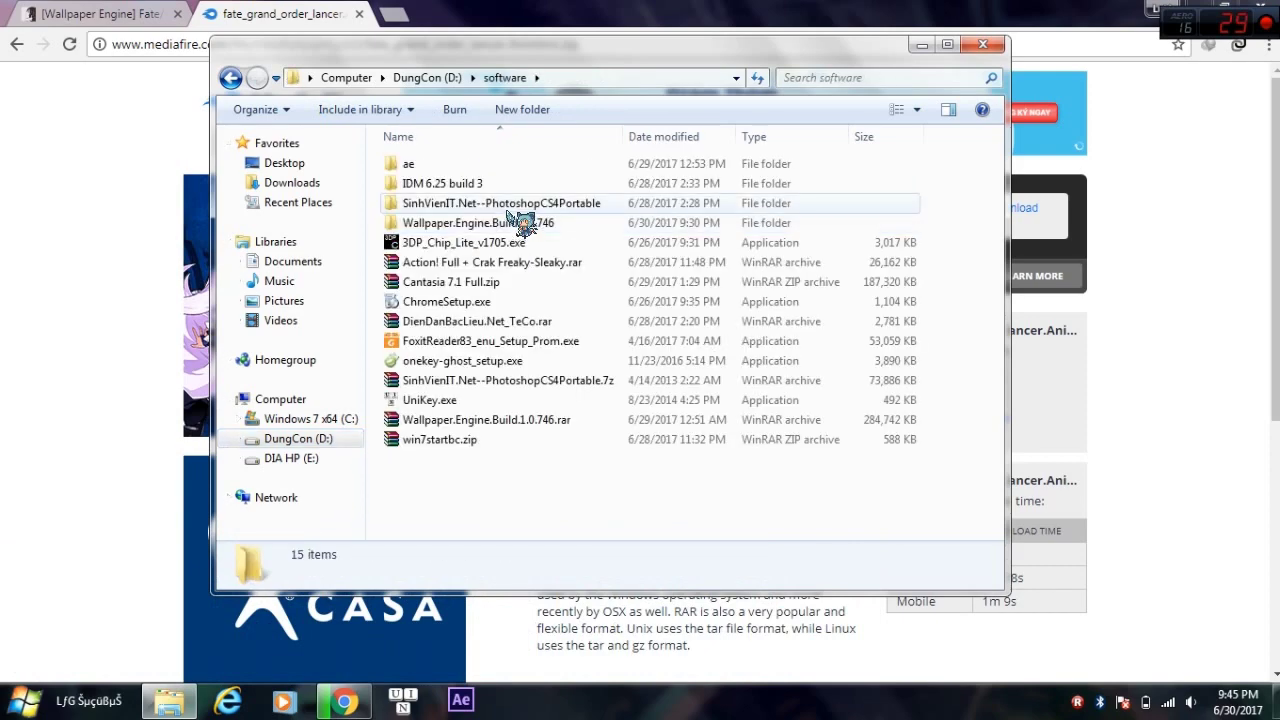
{"action": "double_click", "coordinate": [523, 226]}
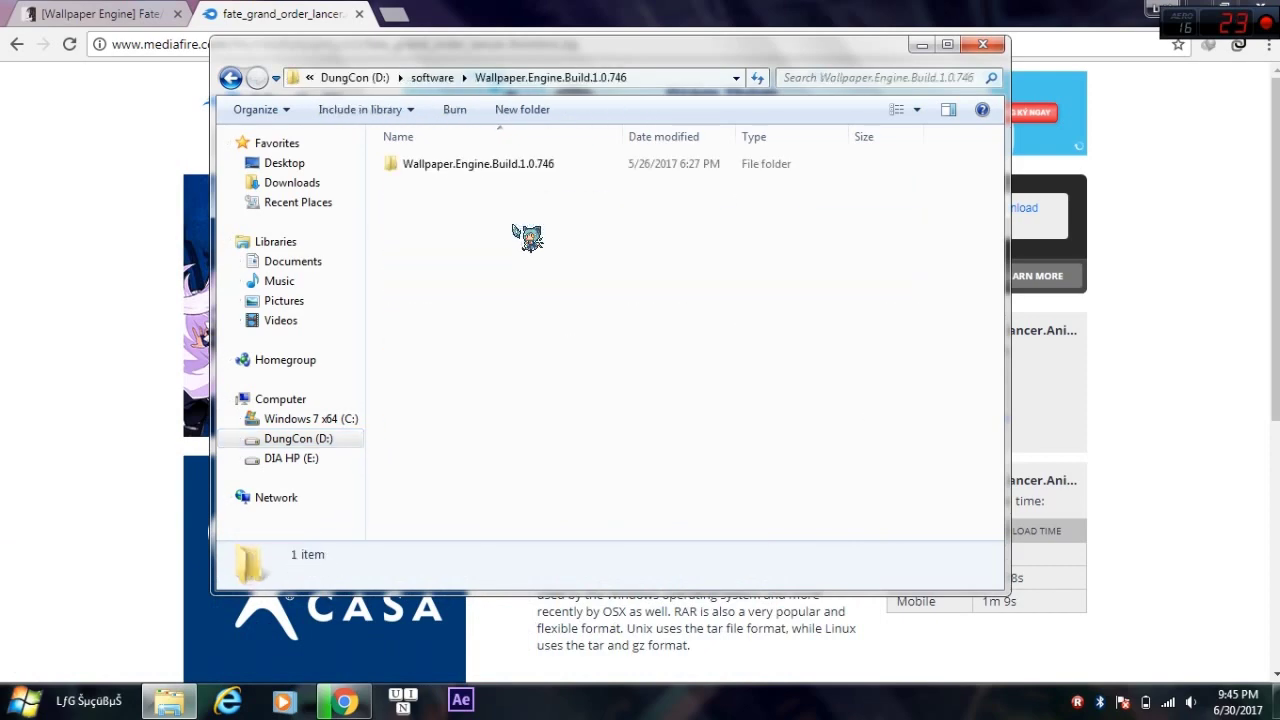
{"action": "double_click", "coordinate": [520, 164]}
{"action": "double_click", "coordinate": [520, 165]}
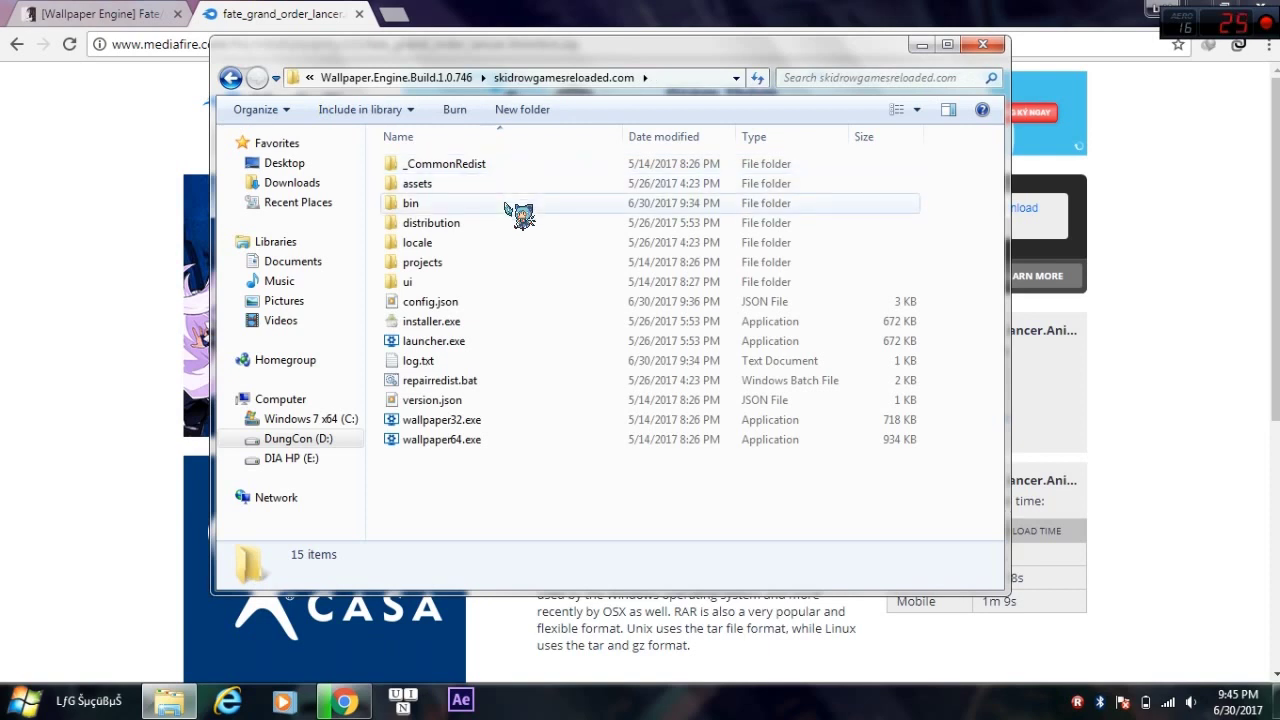
{"action": "double_click", "coordinate": [520, 263]}
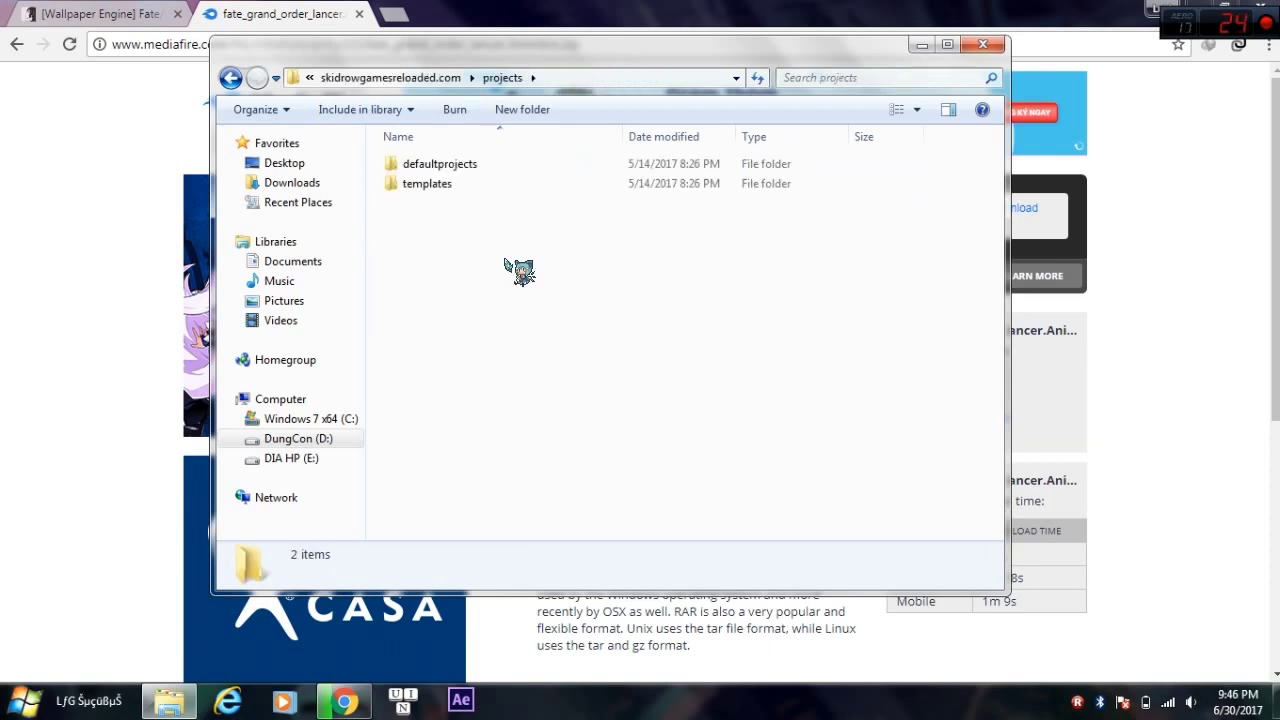
{"action": "double_click", "coordinate": [520, 165]}
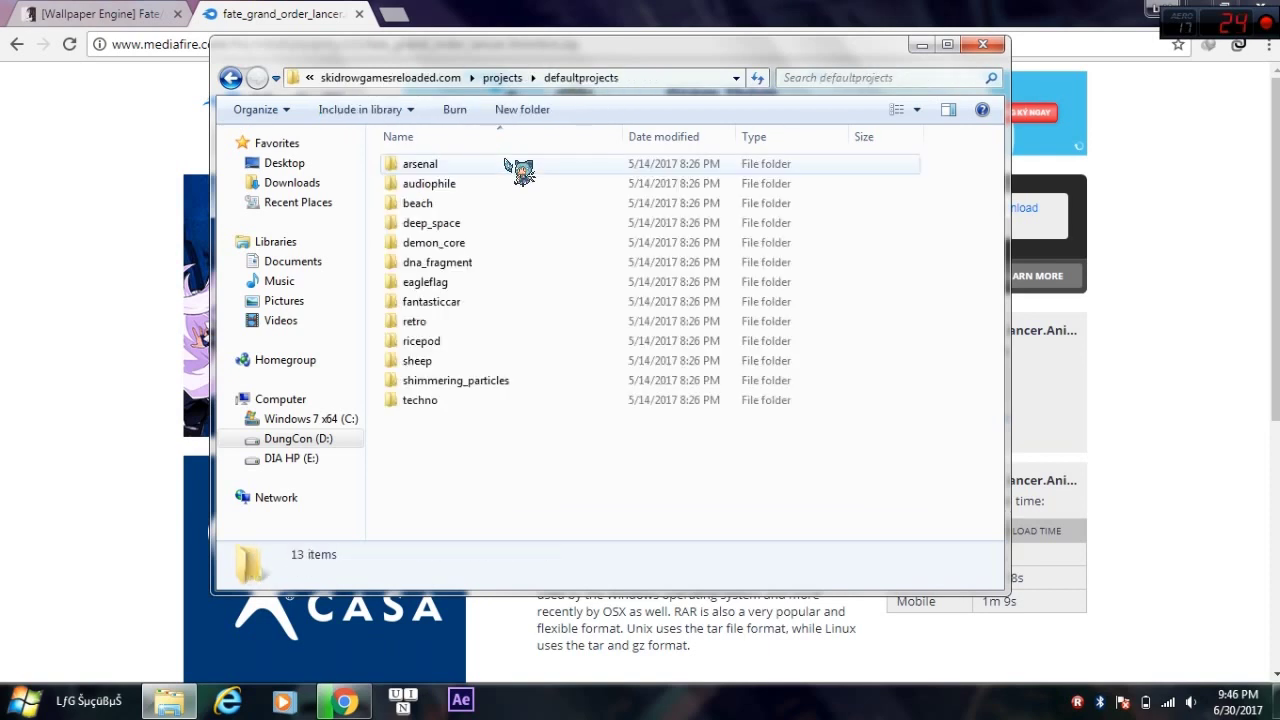
{"action": "right_click", "coordinate": [480, 428]}
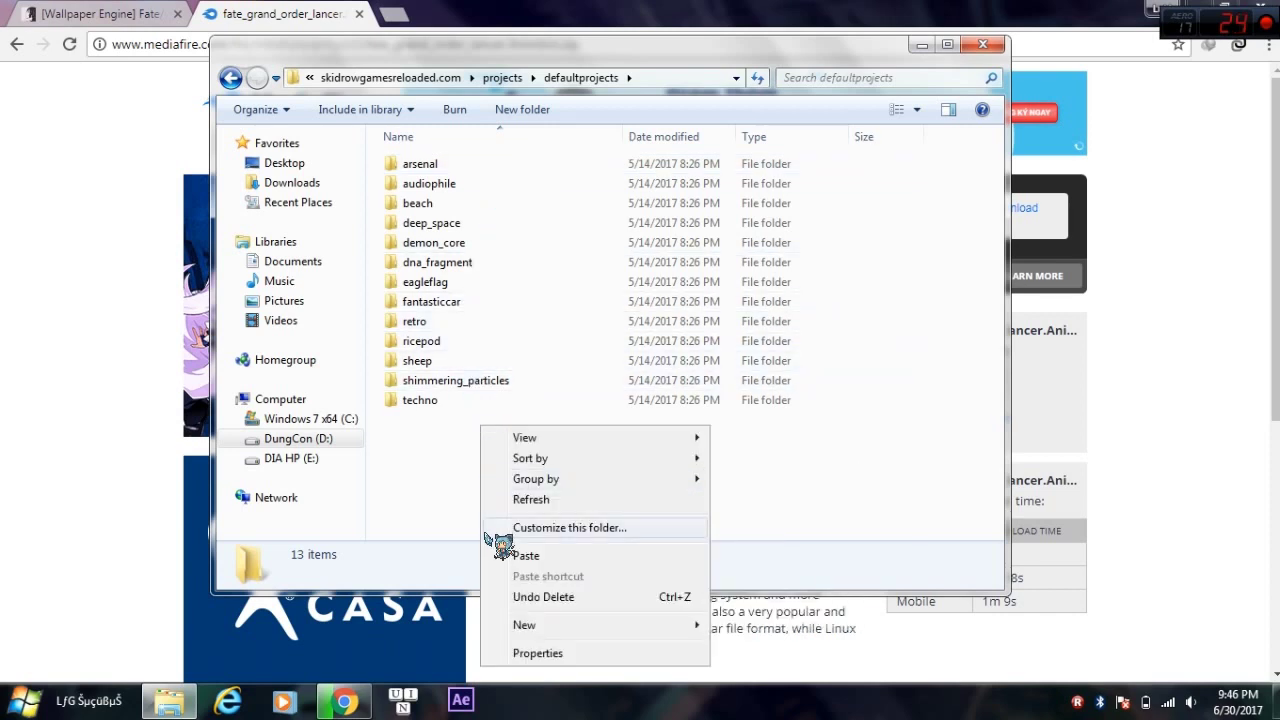
{"action": "left_click", "coordinate": [526, 556]}
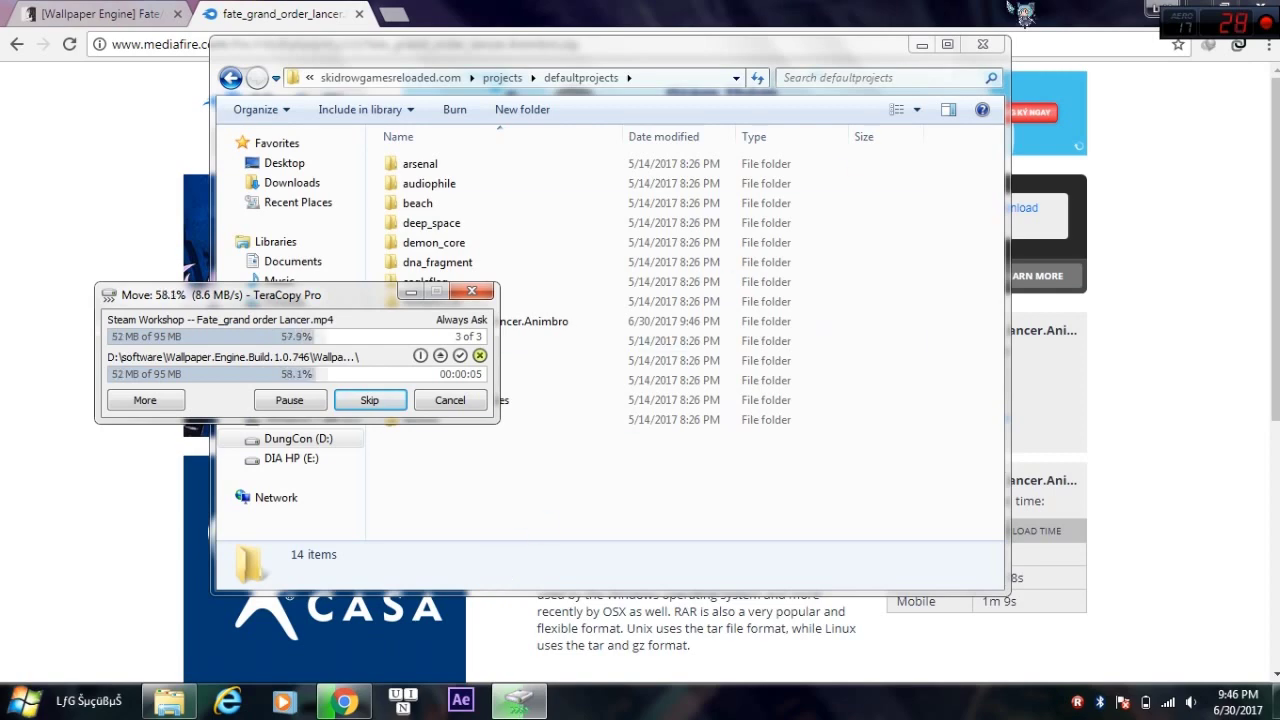
- Close Google Chrome, cancelling its download in progress
{"action": "left_click", "coordinate": [1265, 6]}
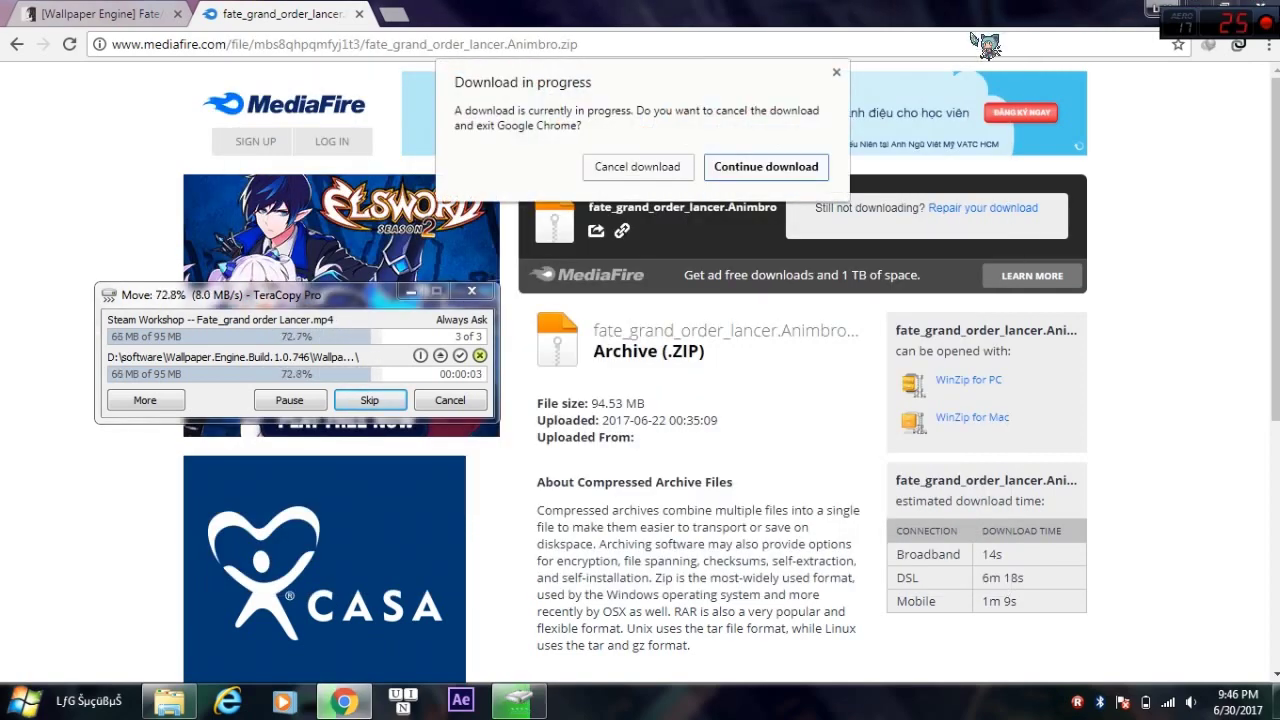
{"action": "left_click", "coordinate": [668, 168]}
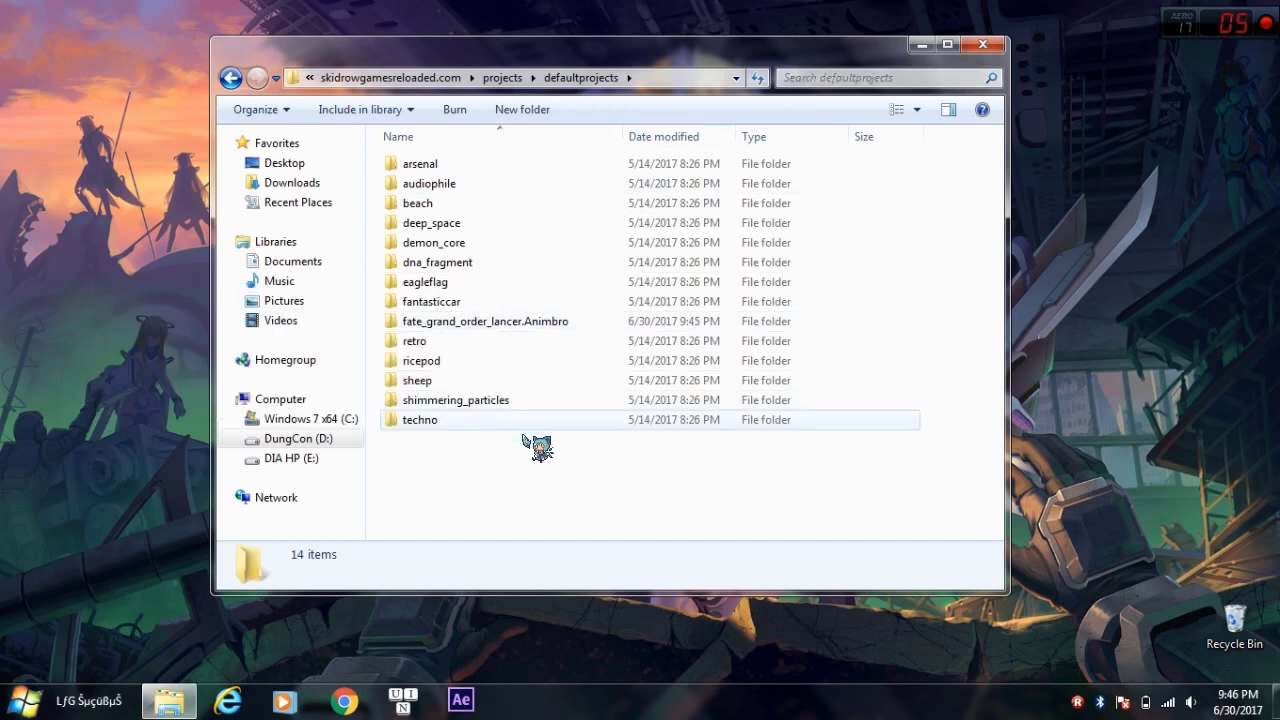
- Go back to the skidrowgamesreloaded.com program folder and launch wallpaper64.exe
{"action": "left_click", "coordinate": [240, 79]}
{"action": "left_click", "coordinate": [240, 79]}
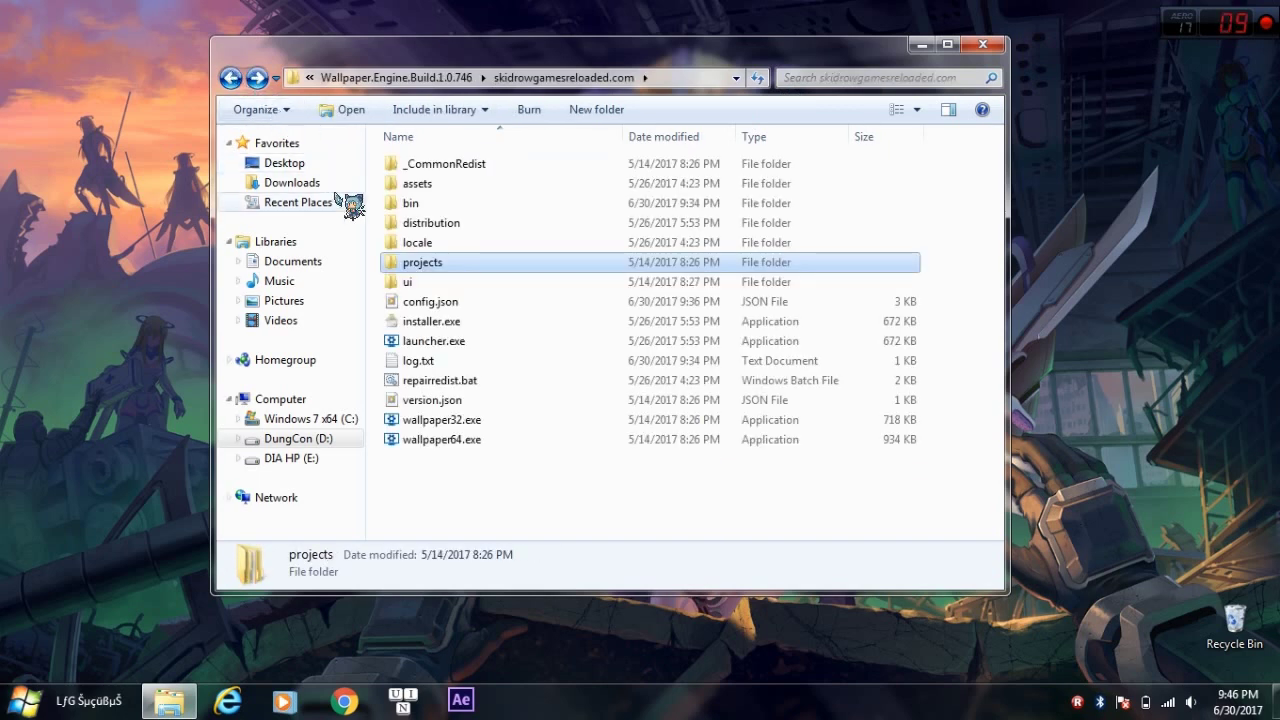
{"action": "left_click", "coordinate": [445, 440]}
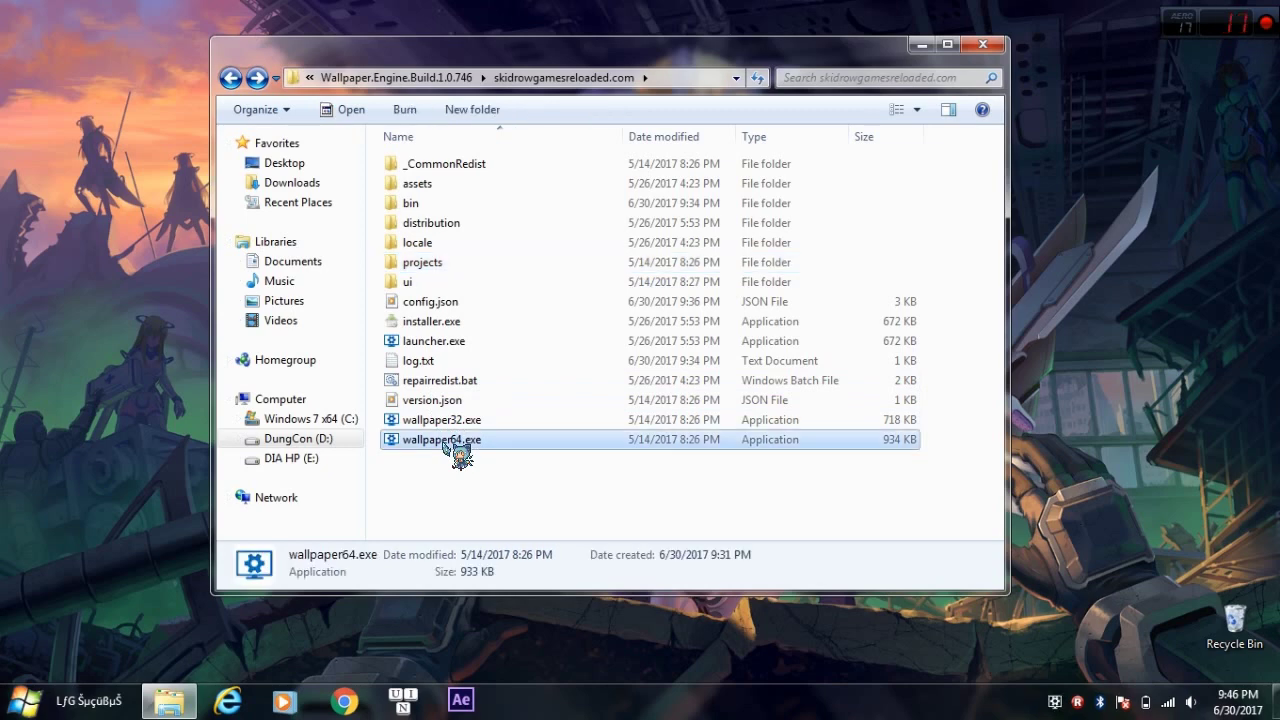
- Leave the program folder for Wallpaper Engine's wallpaper browser and decline the restart for the version 1.0.747 update
{"action": "left_click", "coordinate": [982, 45]}
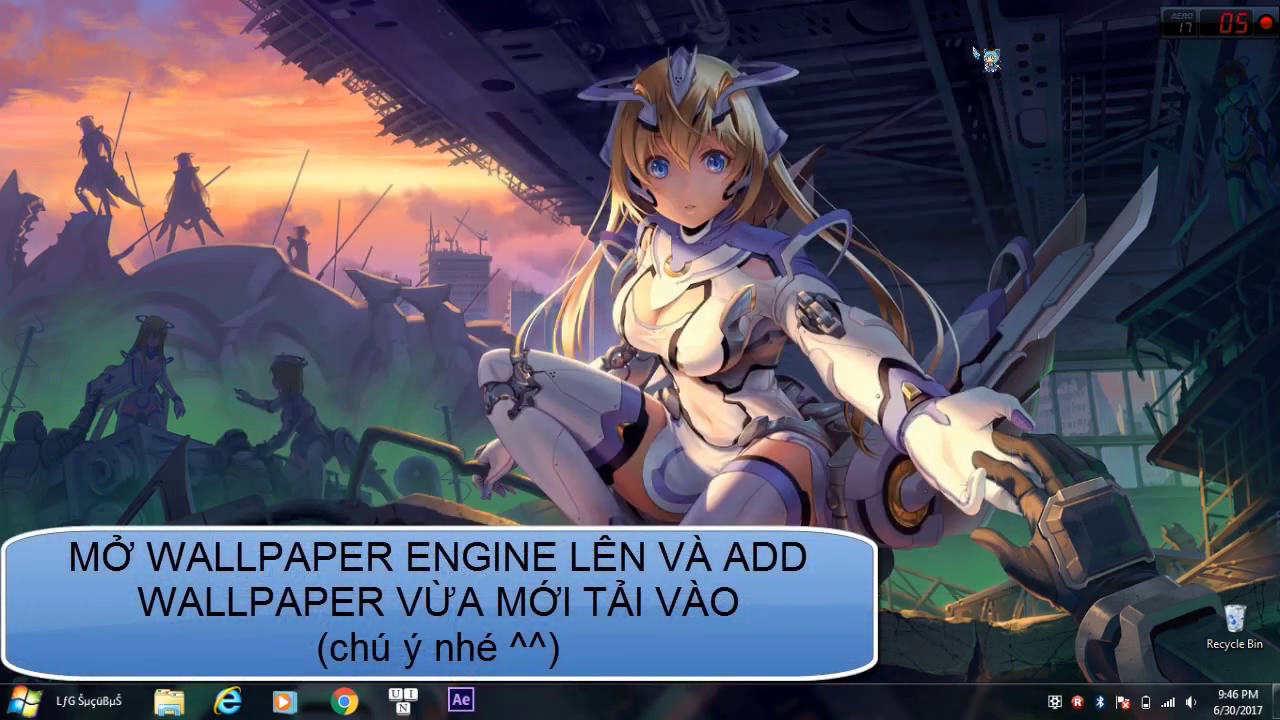
{"action": "left_click", "coordinate": [1055, 703]}
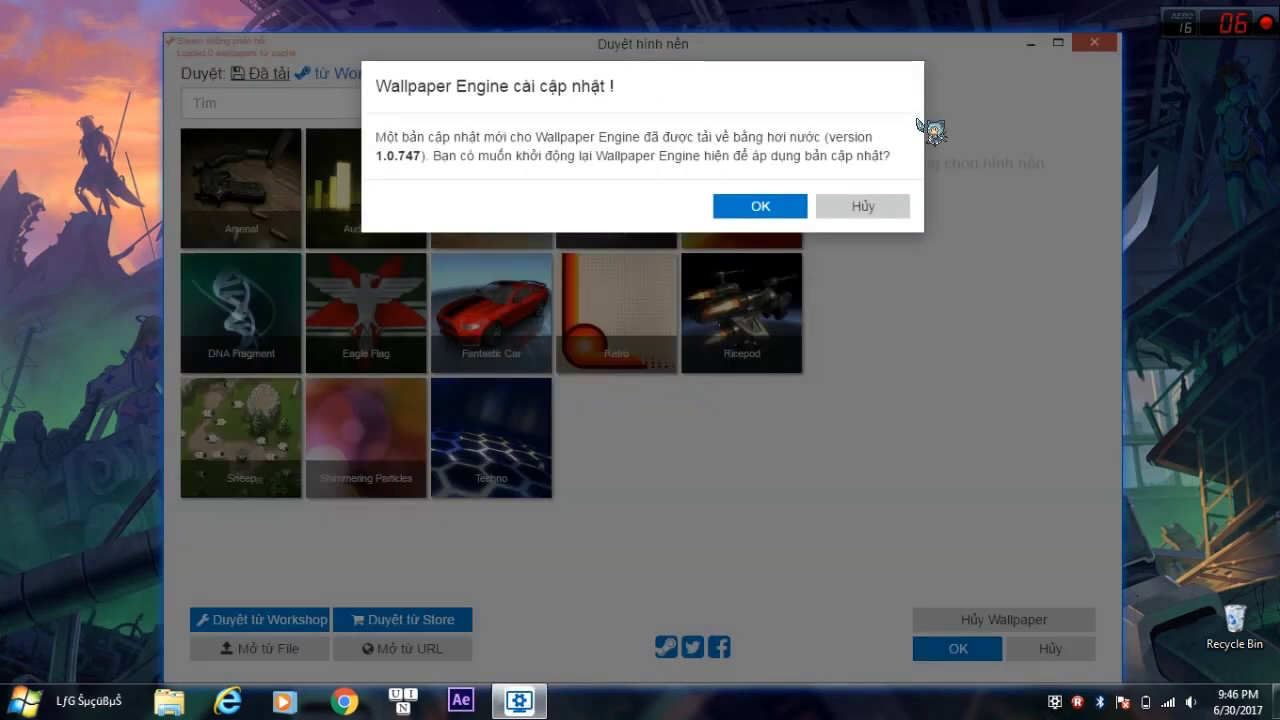
{"action": "left_click", "coordinate": [860, 207]}
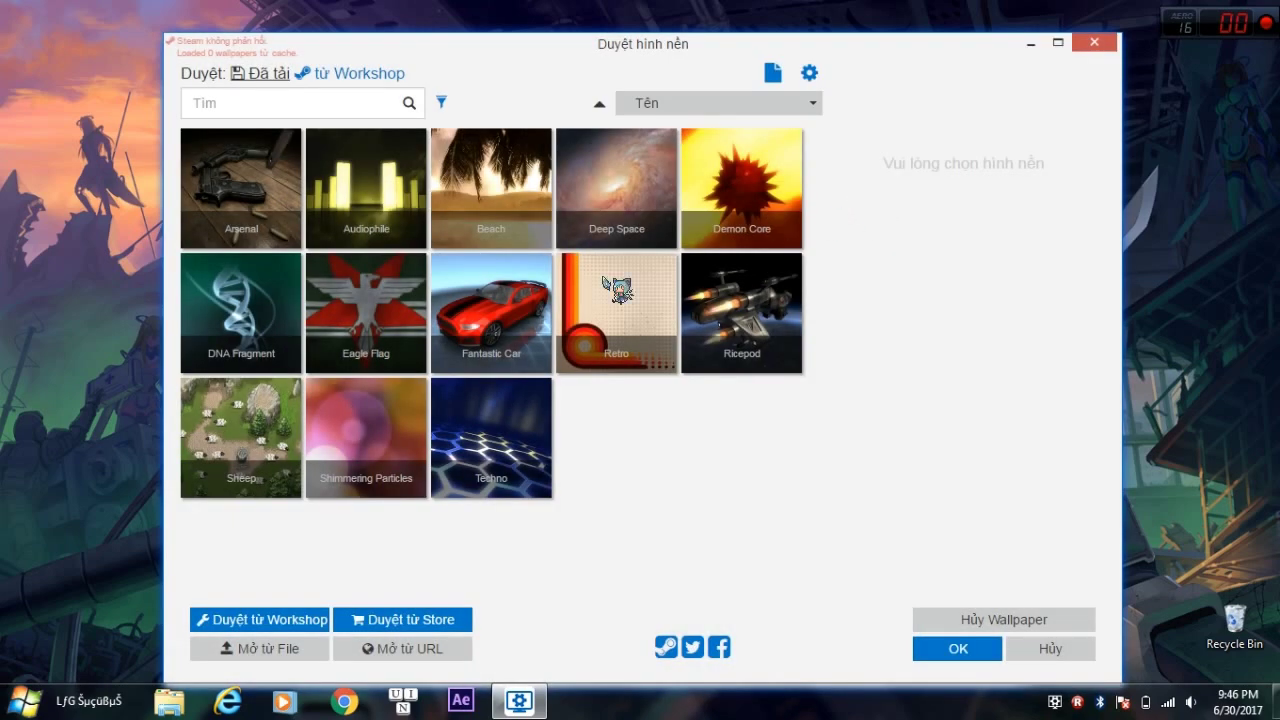
- Load Steam Workshop -- Fate_grand order Lancer.mp4 from defaultprojects\fate_grand_order_lancer.Animbro and apply it as the desktop wallpaper
{"action": "left_click", "coordinate": [258, 649]}
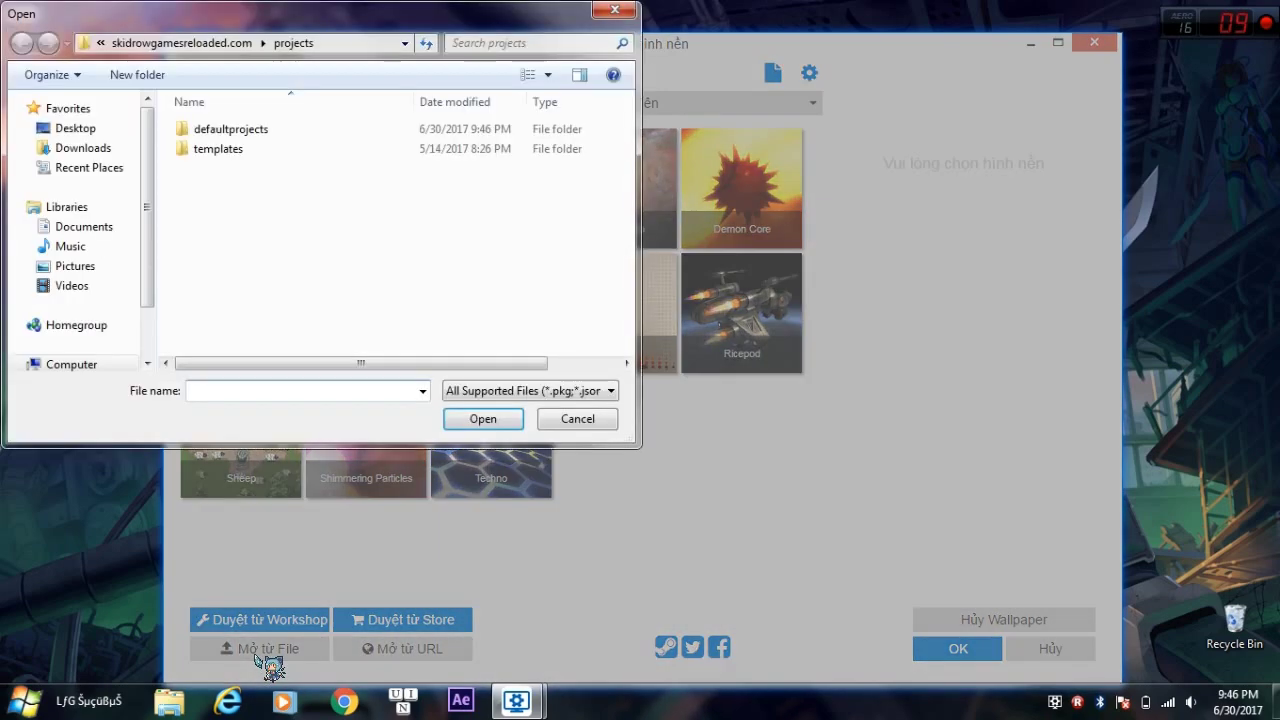
{"action": "double_click", "coordinate": [358, 131]}
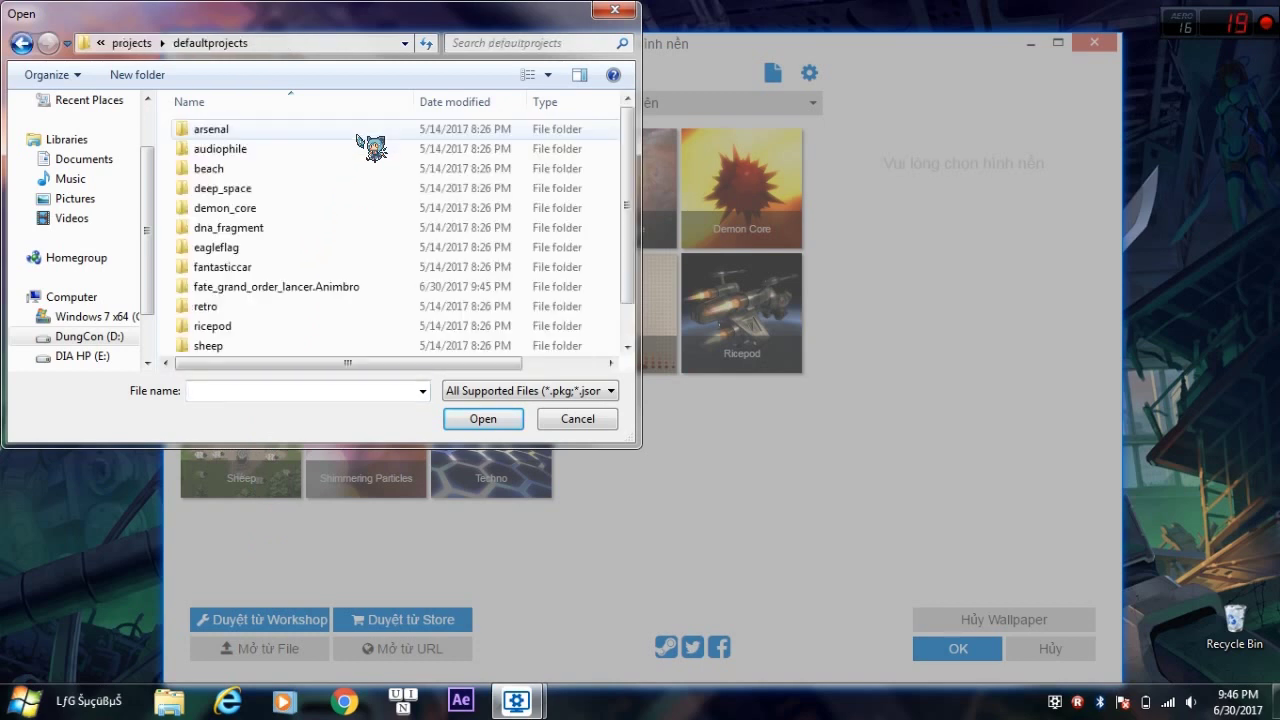
{"action": "double_click", "coordinate": [316, 290]}
{"action": "double_click", "coordinate": [258, 136]}
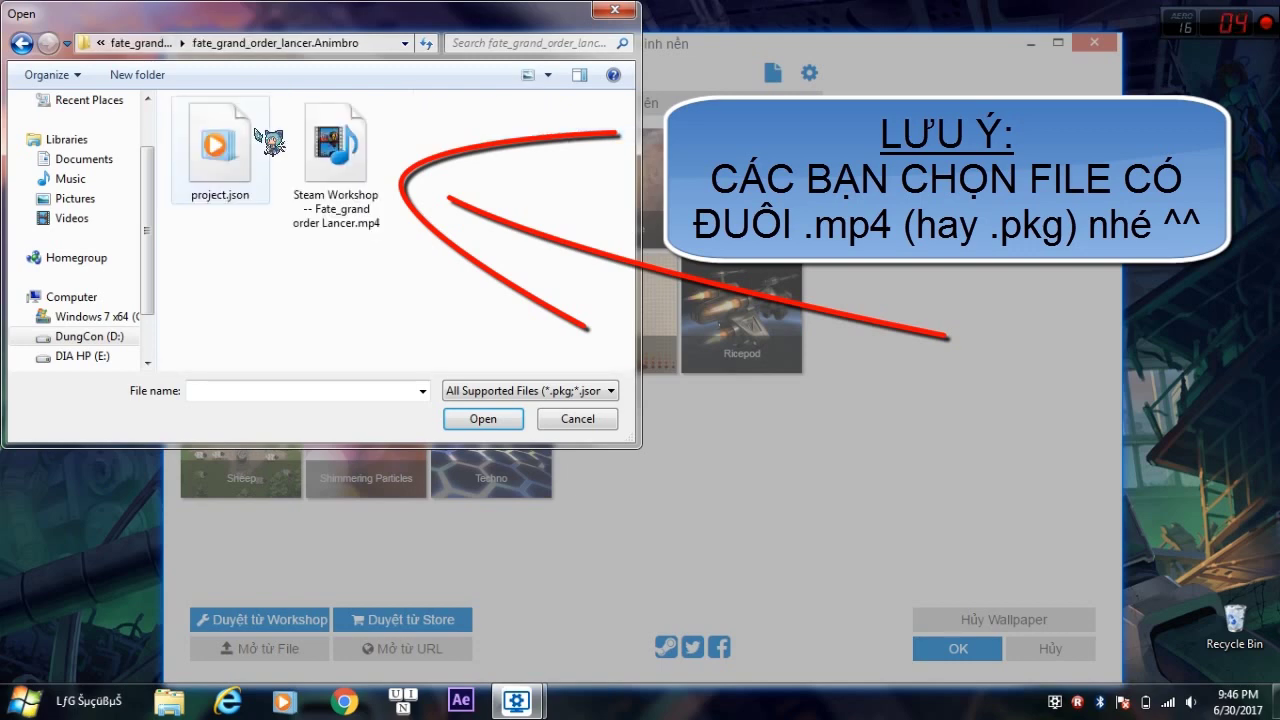
{"action": "left_click", "coordinate": [355, 186]}
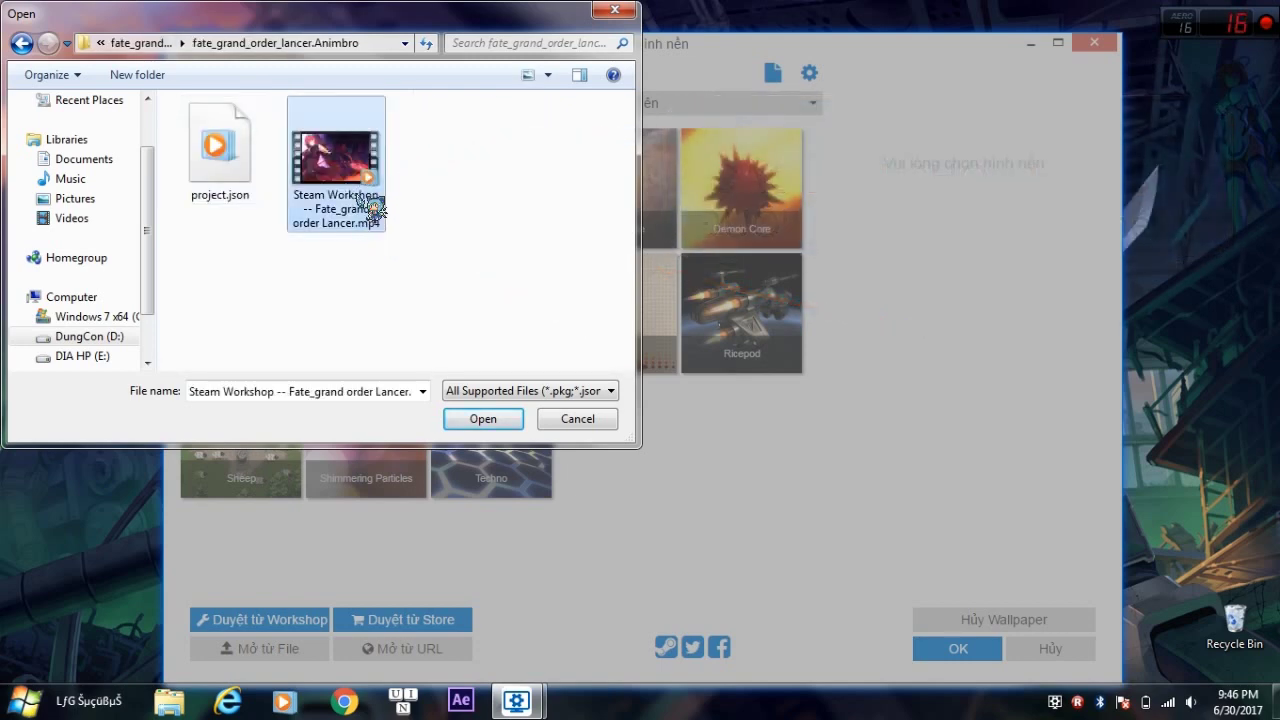
{"action": "double_click", "coordinate": [372, 208]}
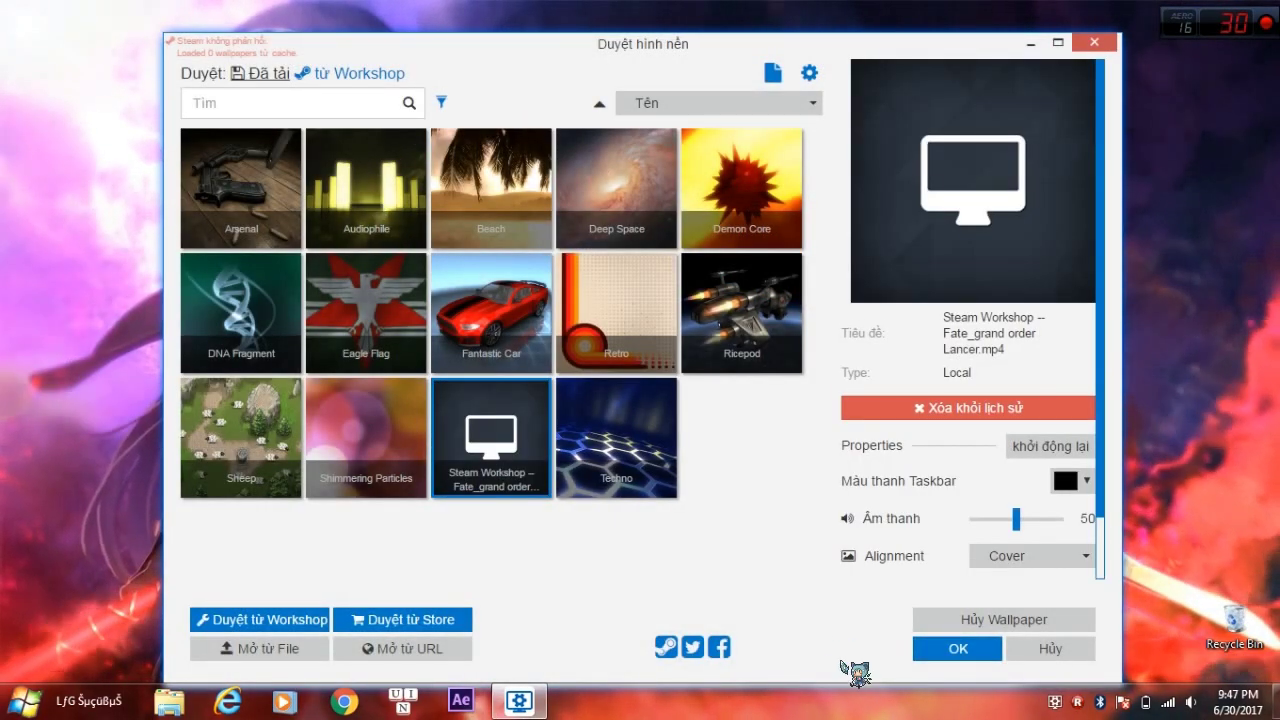
{"action": "left_click", "coordinate": [958, 648]}
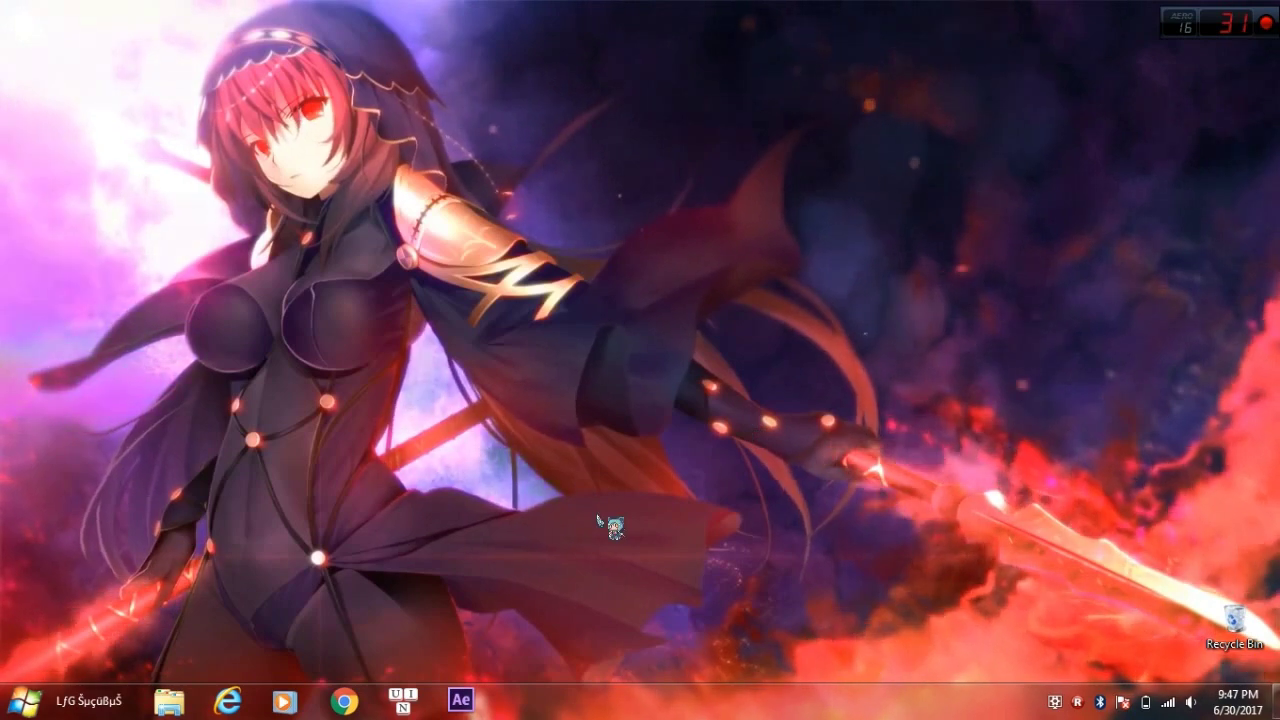